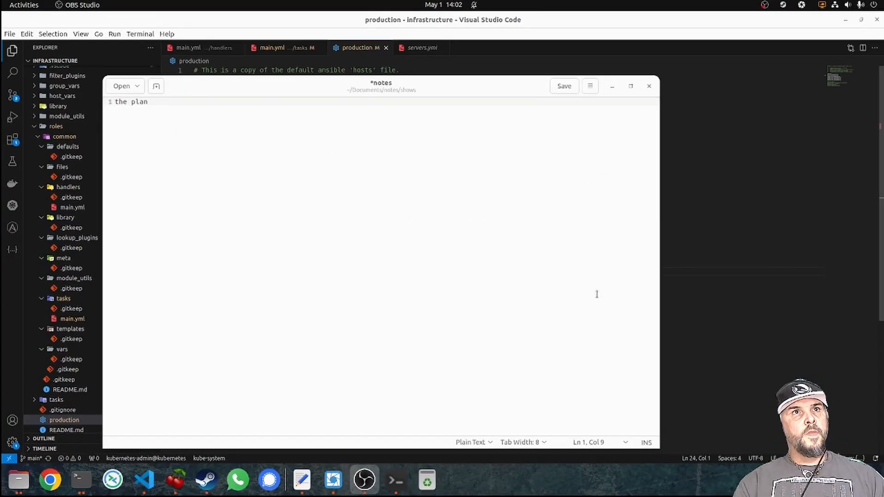
Type 'install proxmox for fun and profit?' on a new line beneath 'the plan', correcting a typo.
click(281, 208)
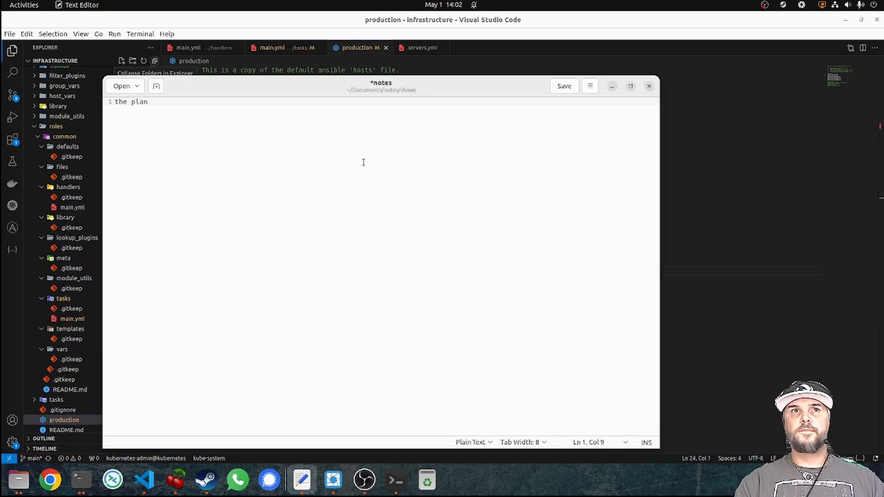
key(Return)
key(Return)
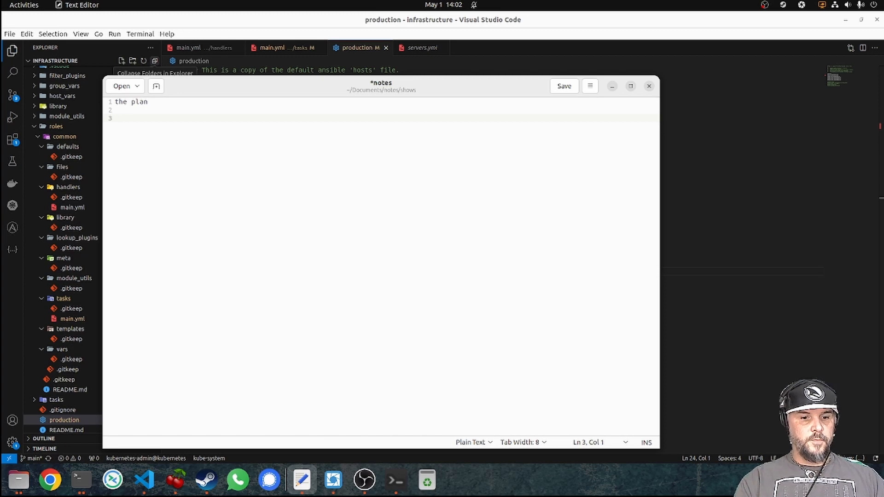
text(install prox)
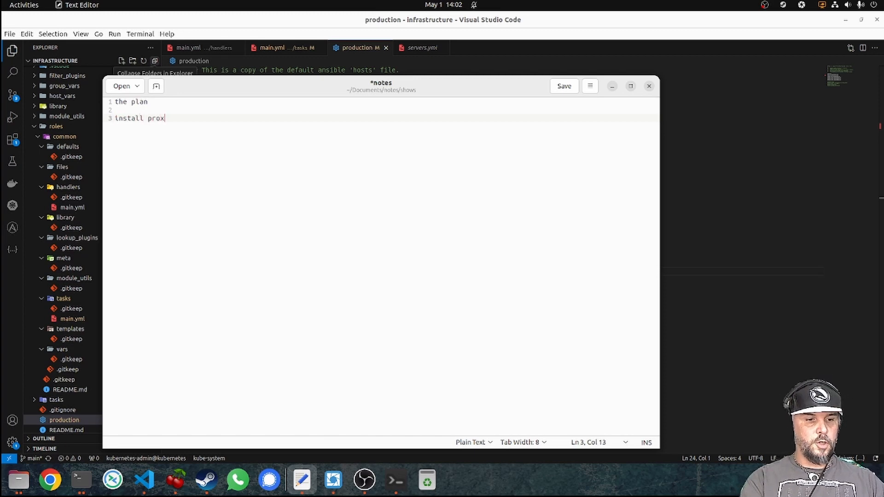
text(mox)
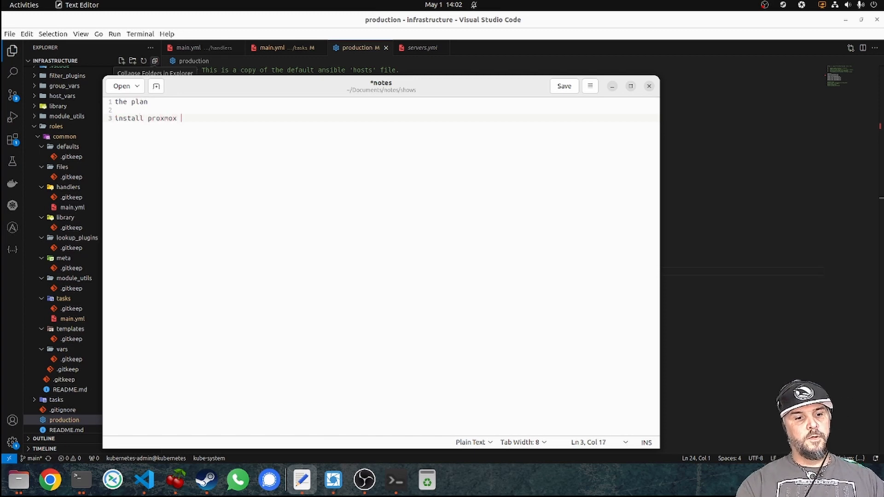
text( fun)
key(BackSpace)
key(BackSpace)
key(BackSpace)
key(BackSpace)
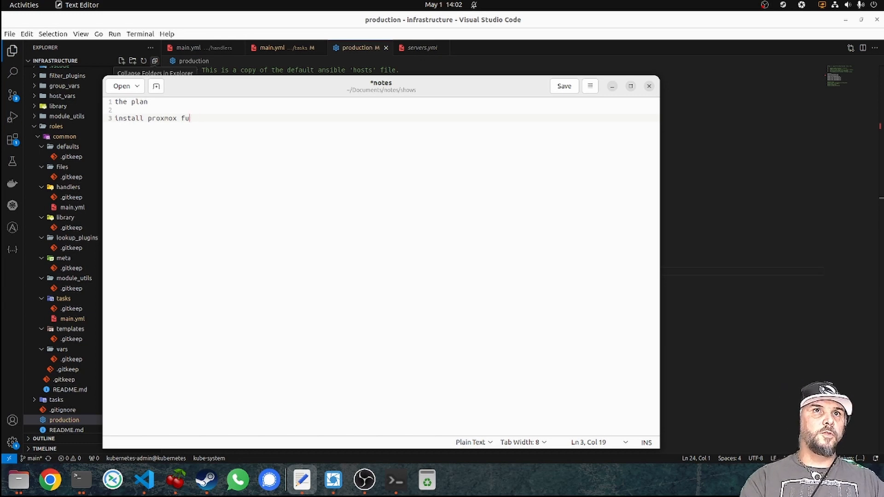
text(or fun an)
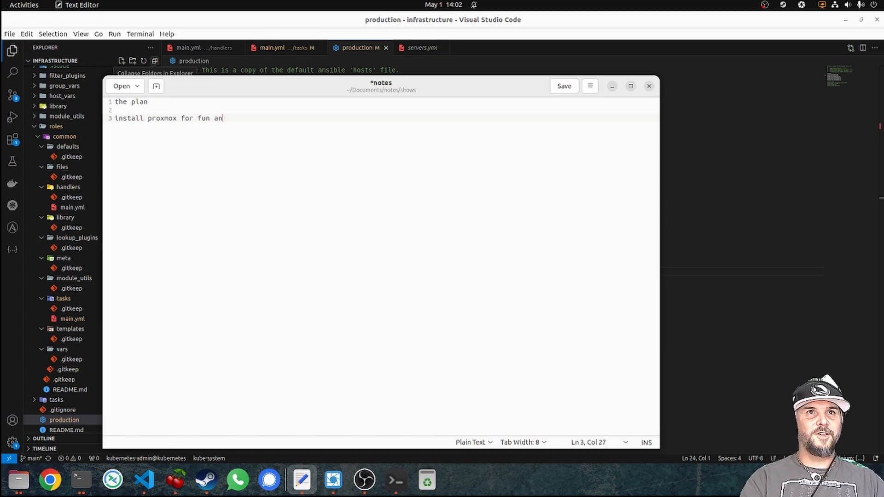
text(d profit?)
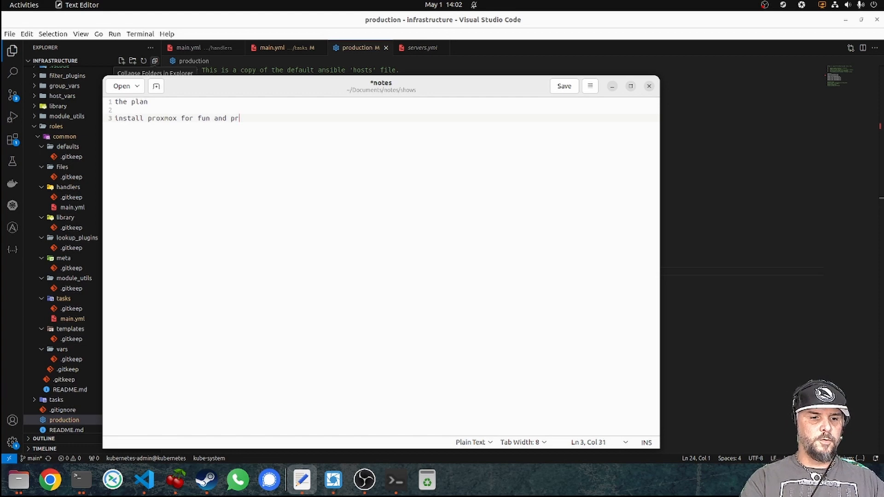
key(Return)
key(Return)
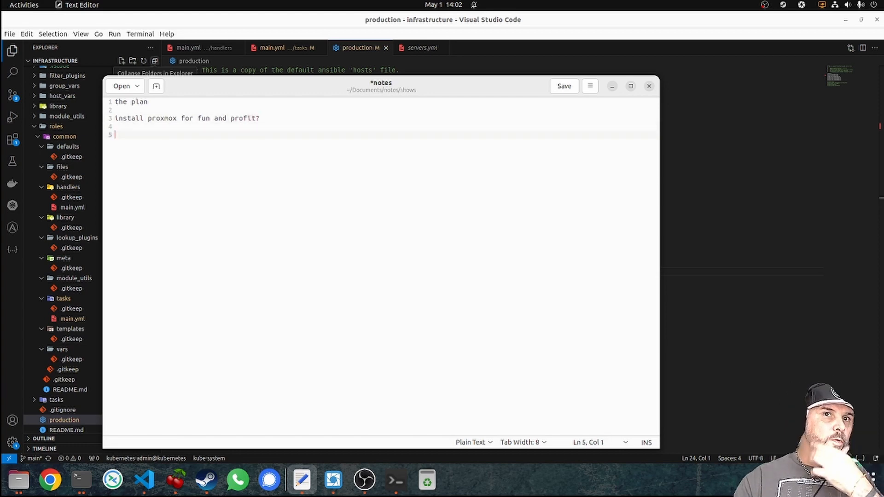
key(super)
Launch VirtualBox via a 'virt' search and start the opnsense virtual machine.
text(v)
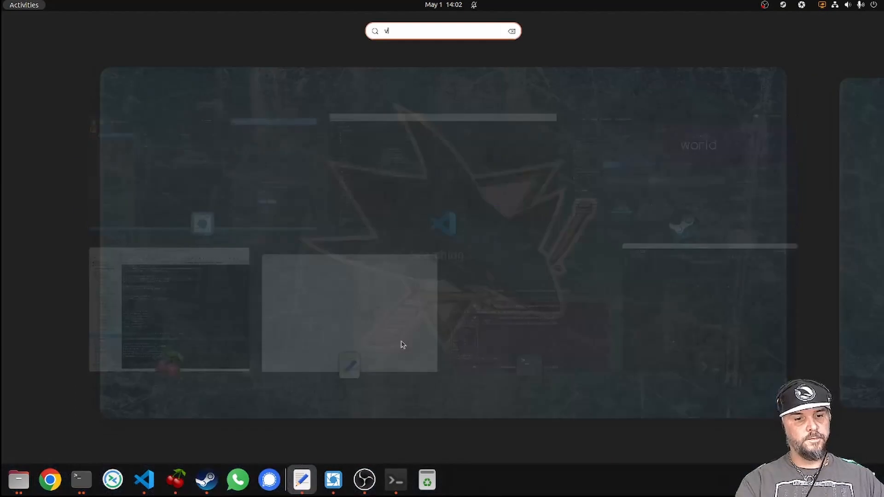
text(irt)
key(Return)
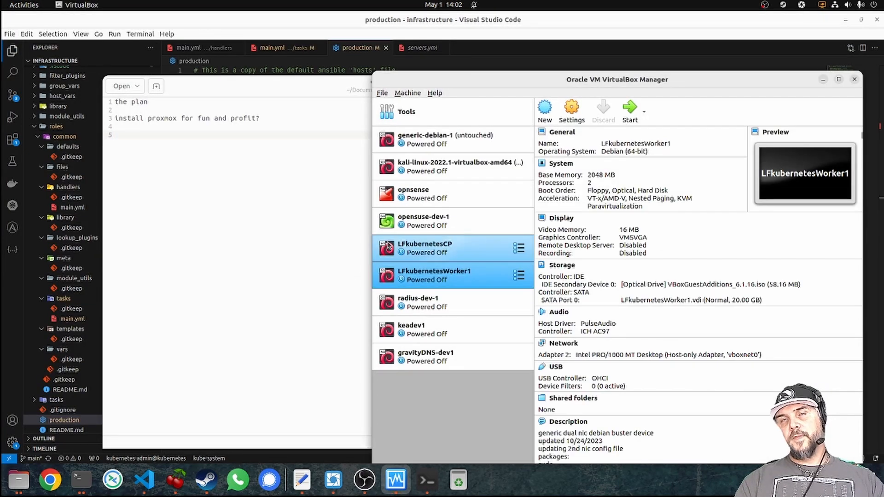
drag(519, 79, 358, 61)
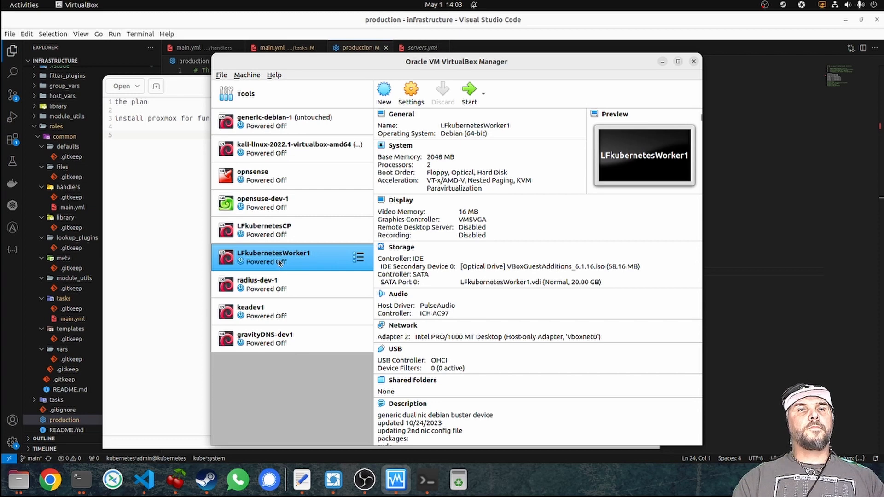
click(270, 187)
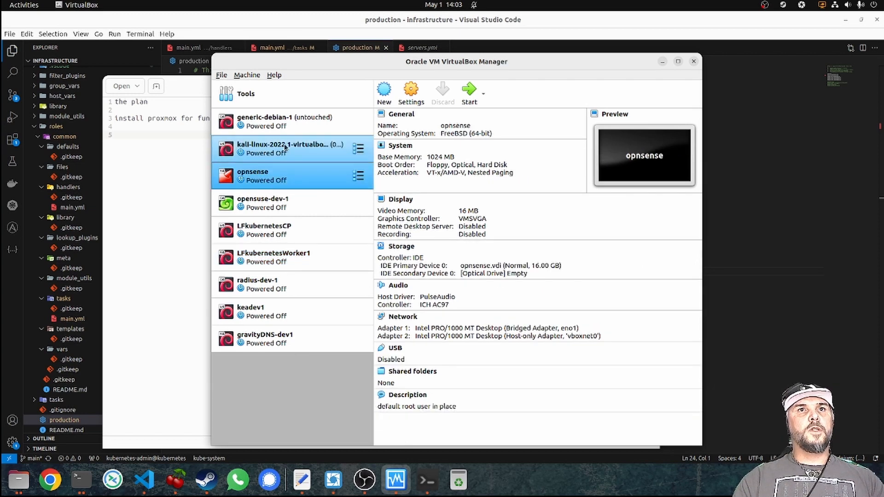
click(467, 104)
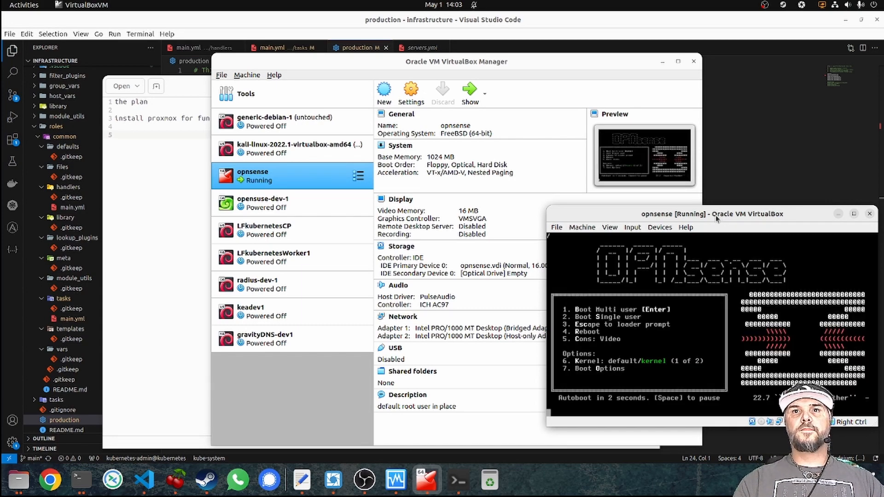
Move the booting opnsense console aside, then select the kali-linux VM in the Manager.
drag(716, 218, 563, 118)
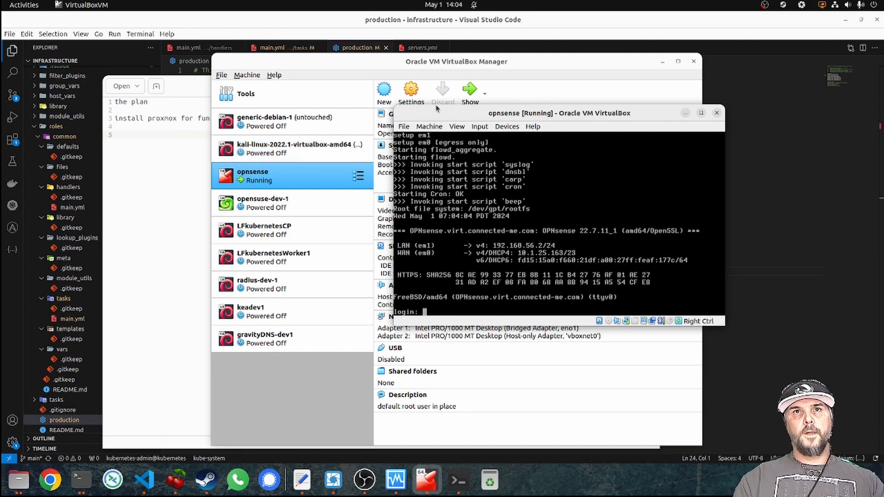
click(339, 62)
click(258, 151)
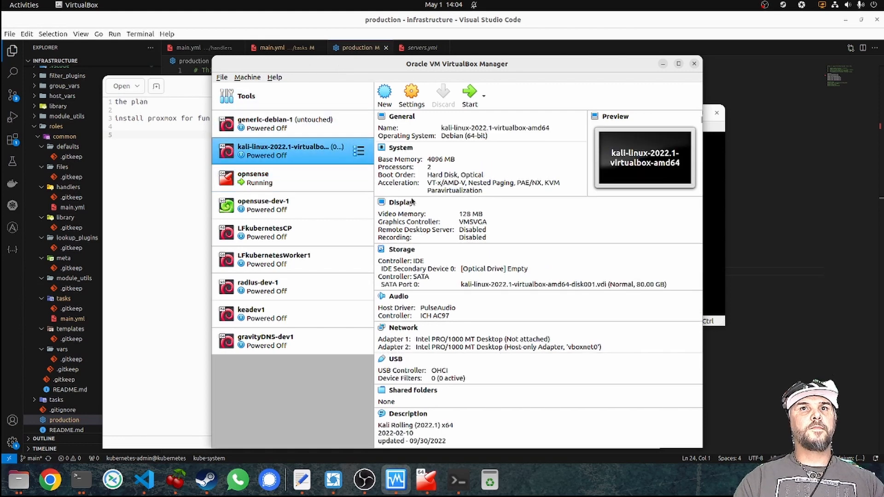
Boot the kali-linux VM, then power it off after it hits a kernel panic.
click(469, 94)
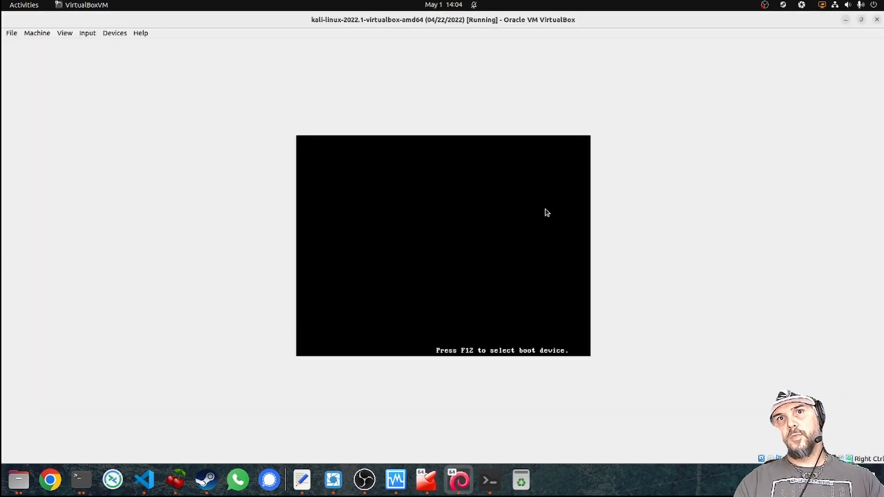
click(861, 20)
drag(157, 21, 529, 110)
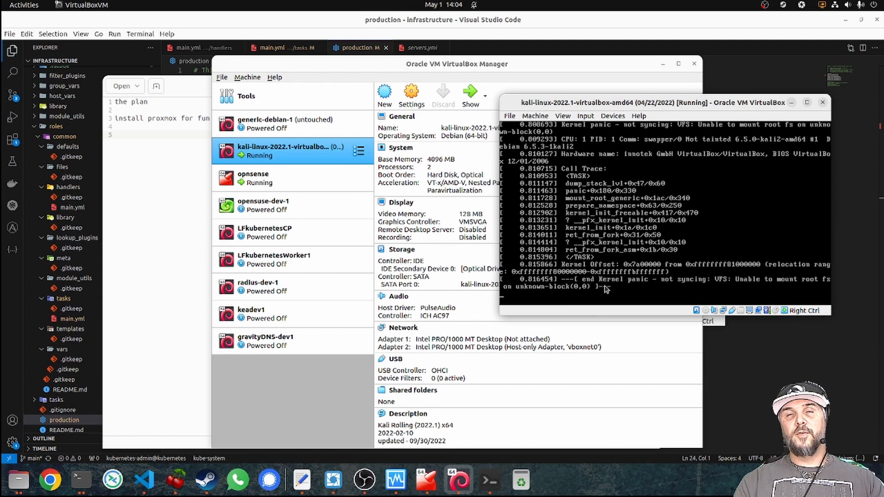
click(822, 104)
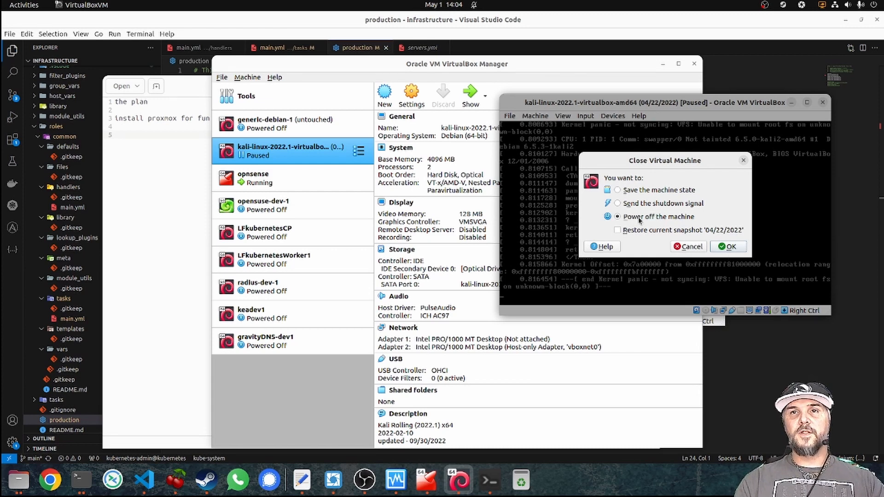
click(741, 248)
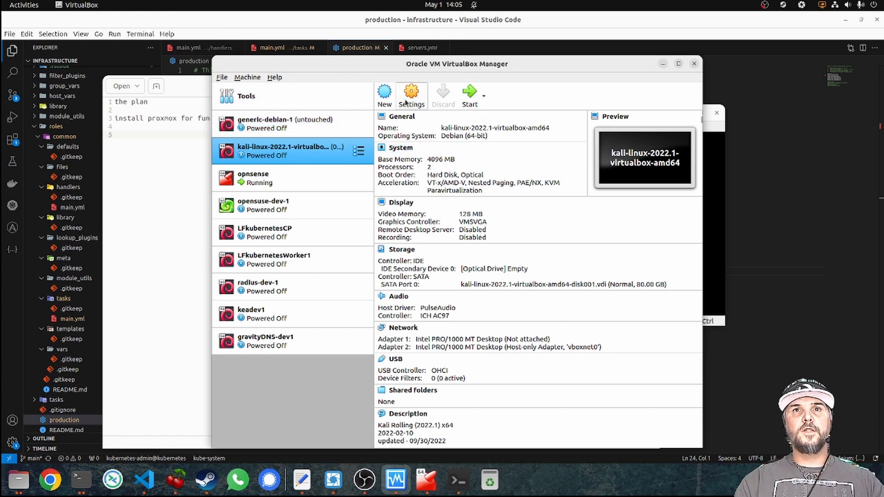
Start a new VM and confirm the three Proxmox ISOs are in Downloads/iso.
click(385, 94)
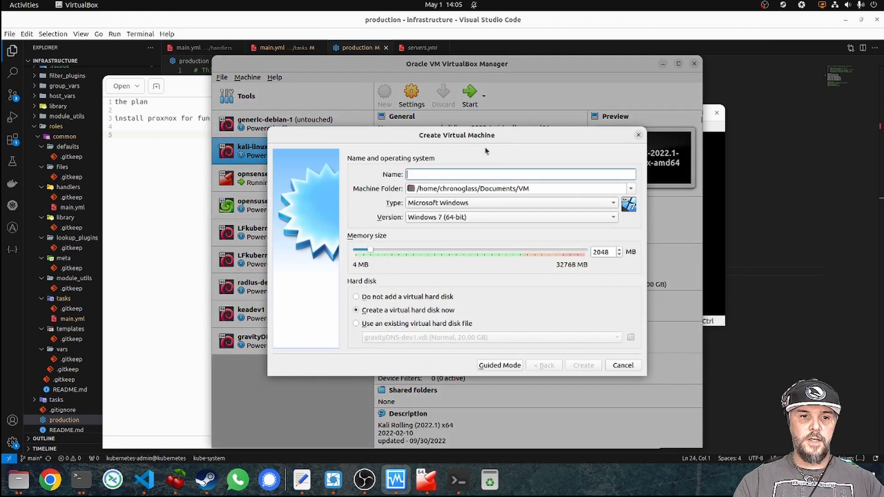
click(17, 479)
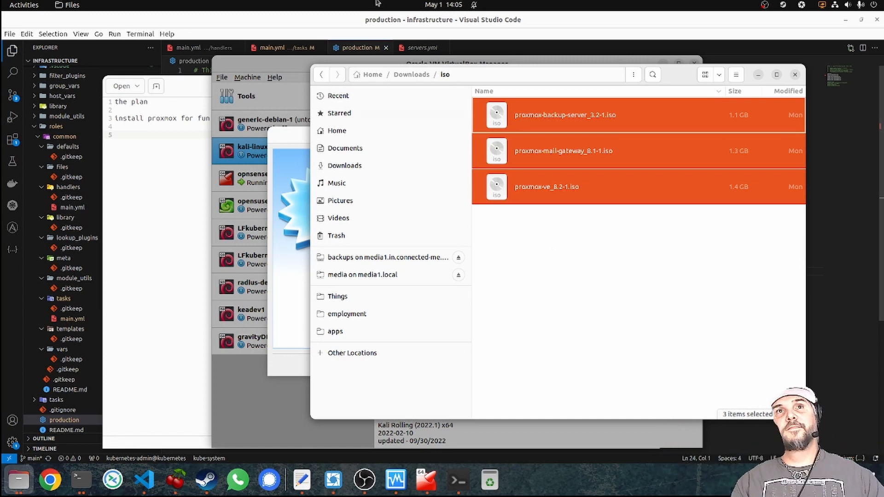
drag(675, 75, 741, 61)
click(355, 139)
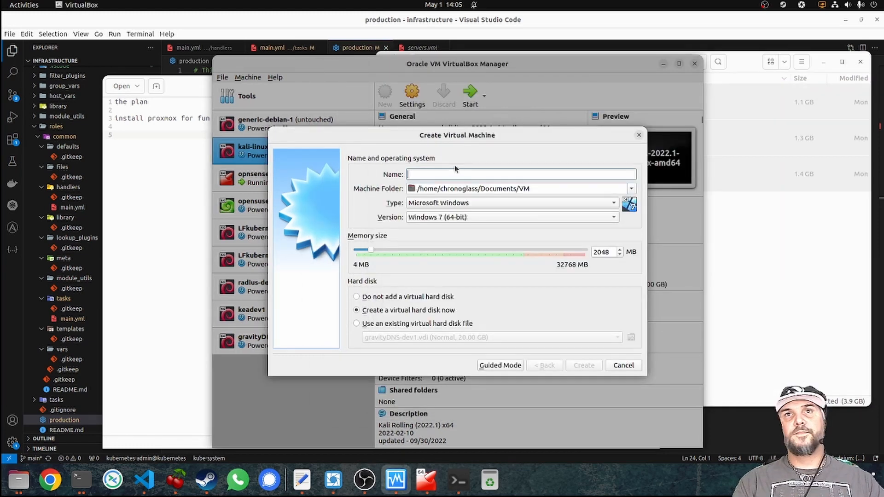
click(488, 202)
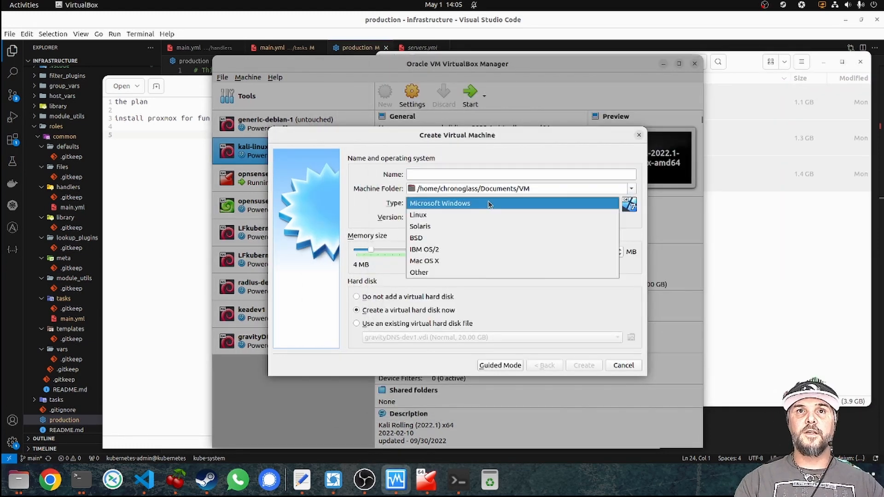
Set the new VM's type to Linux and name it 'proxmox-v'.
click(468, 218)
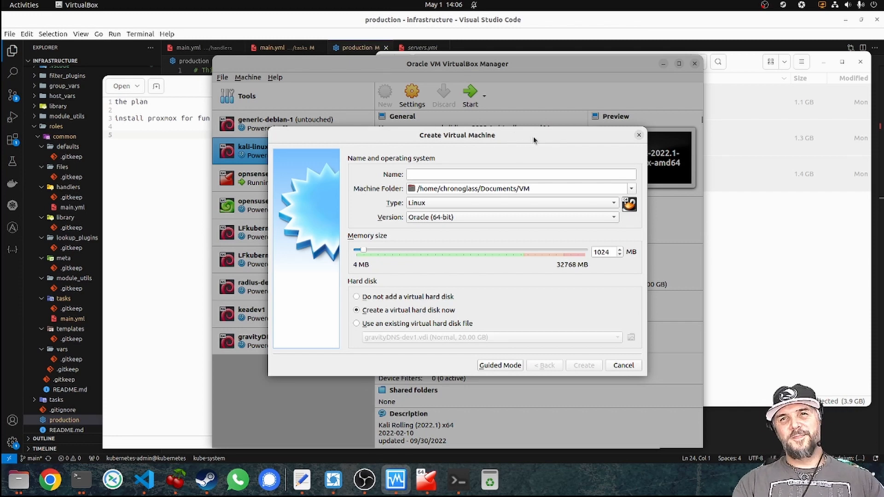
click(474, 174)
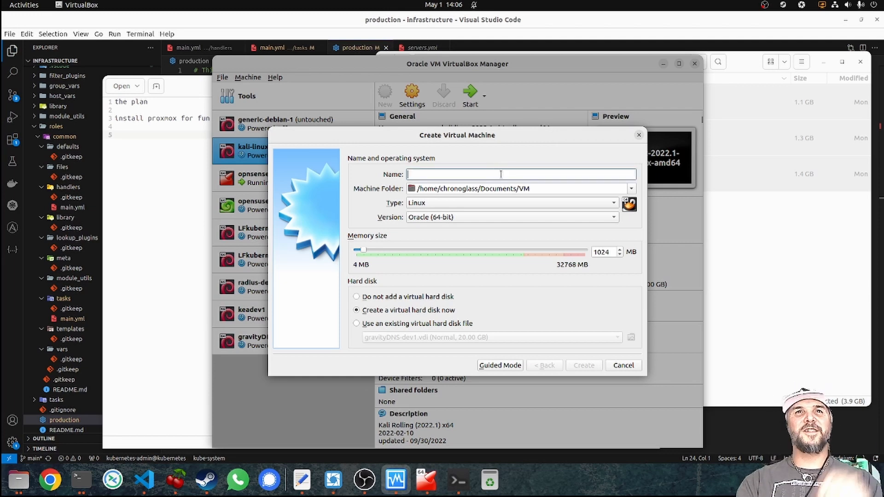
text(proxm)
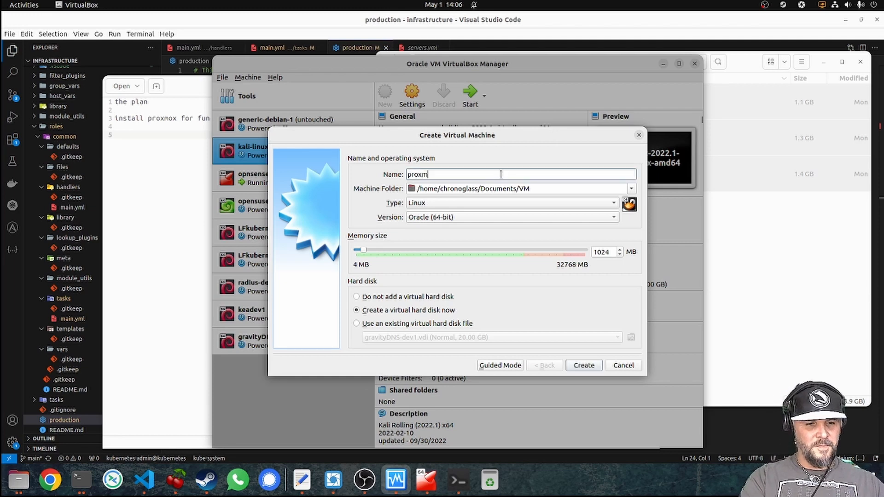
text(ox-)
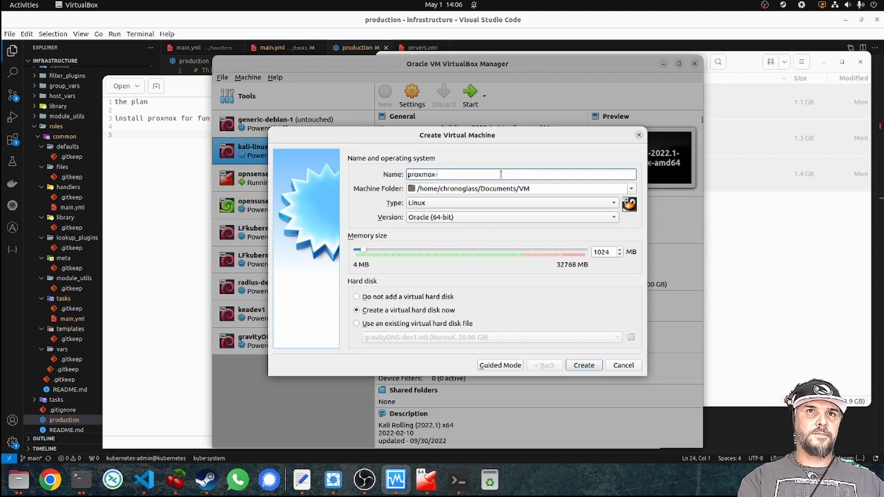
text(v)
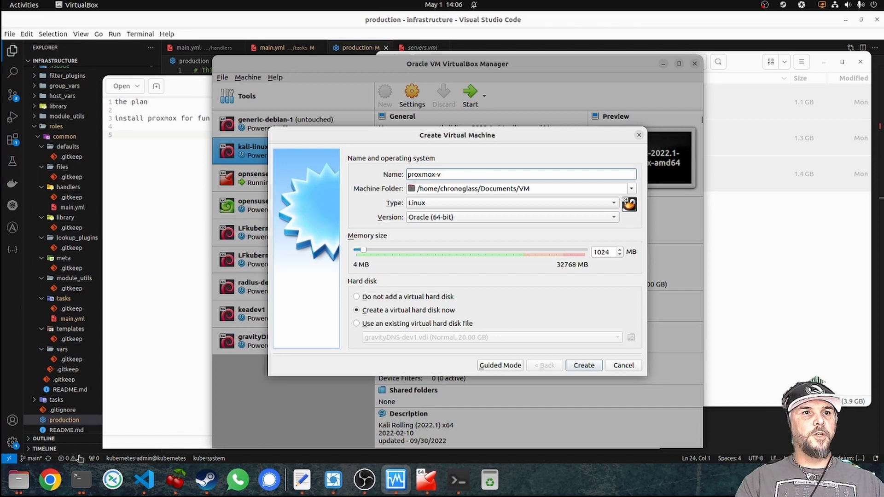
click(50, 481)
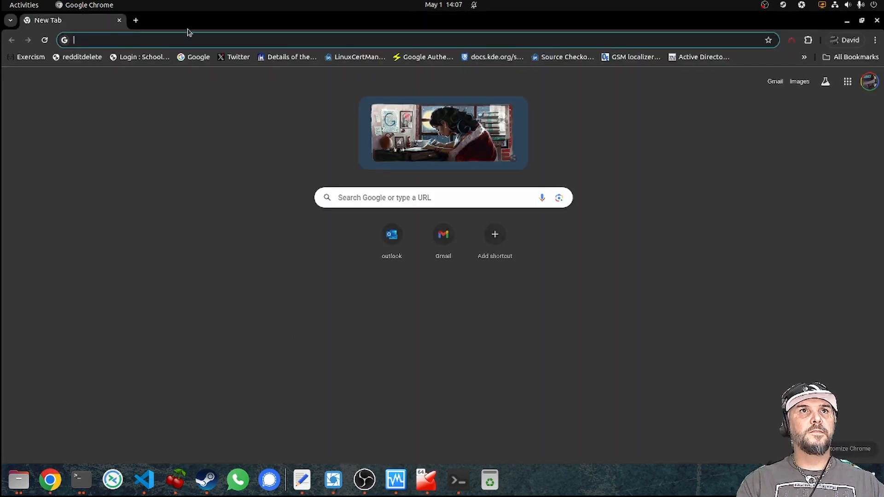
Search Google for 'proxmox suggested hardware' and open the Proxmox requirements page, rejecting cookies.
text(proxm)
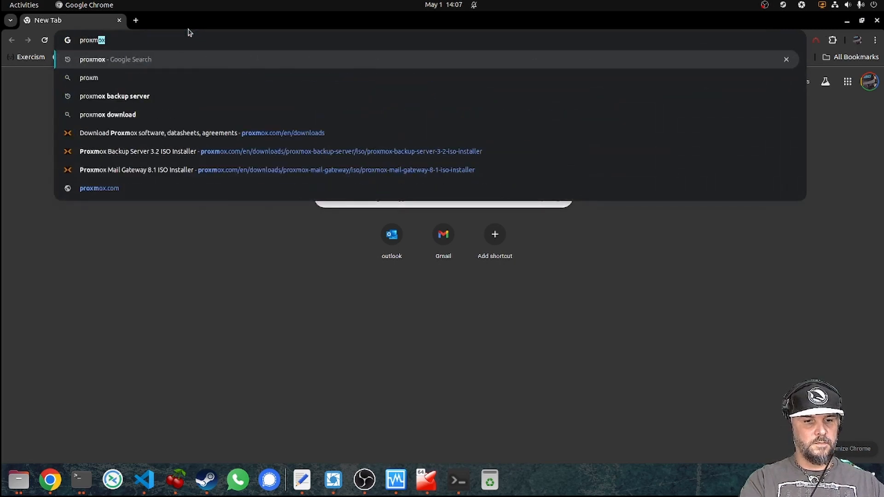
text(ox sug)
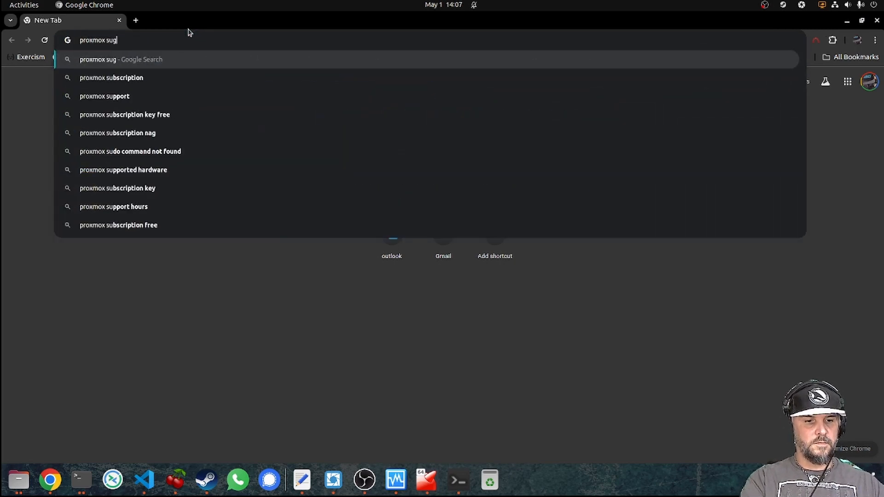
text(gested hardware)
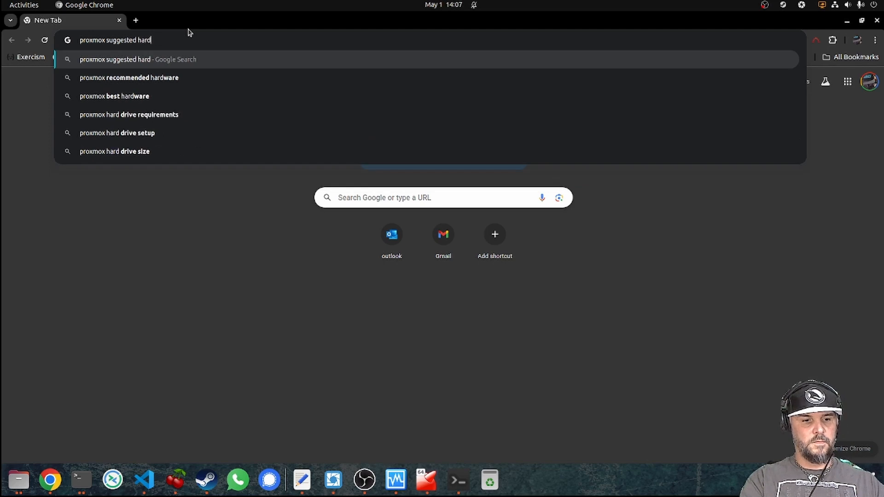
key(Return)
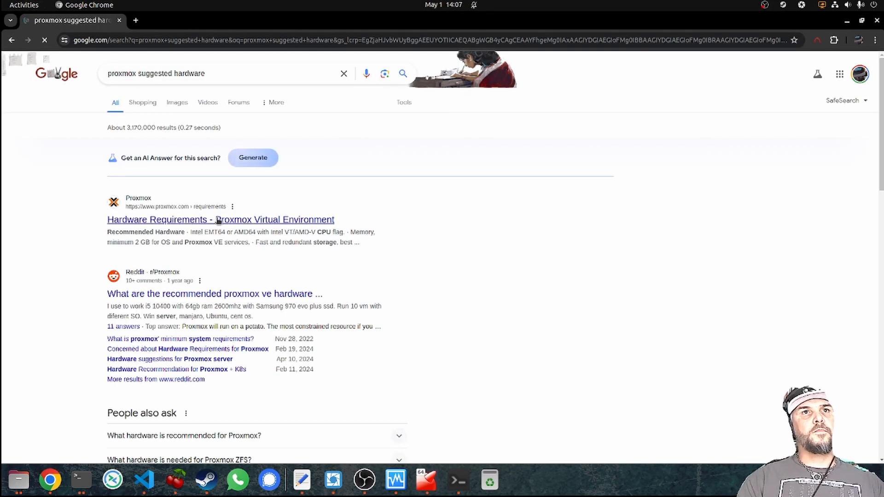
click(306, 224)
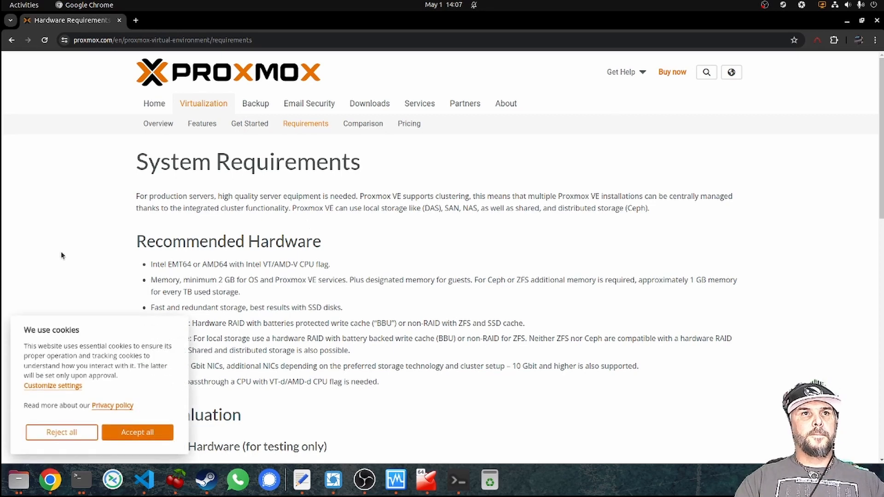
click(65, 431)
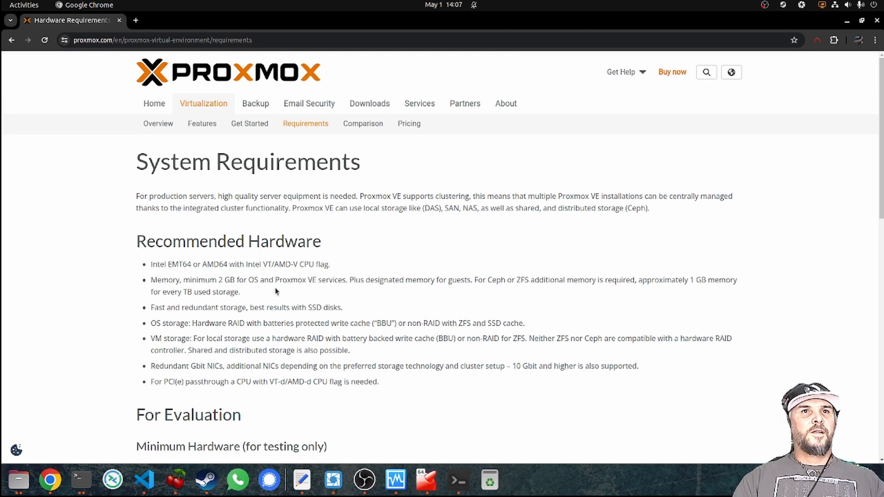
Review the Proxmox memory requirements down to the Minimum 1 GB RAM entry.
drag(216, 282, 322, 281)
click(428, 281)
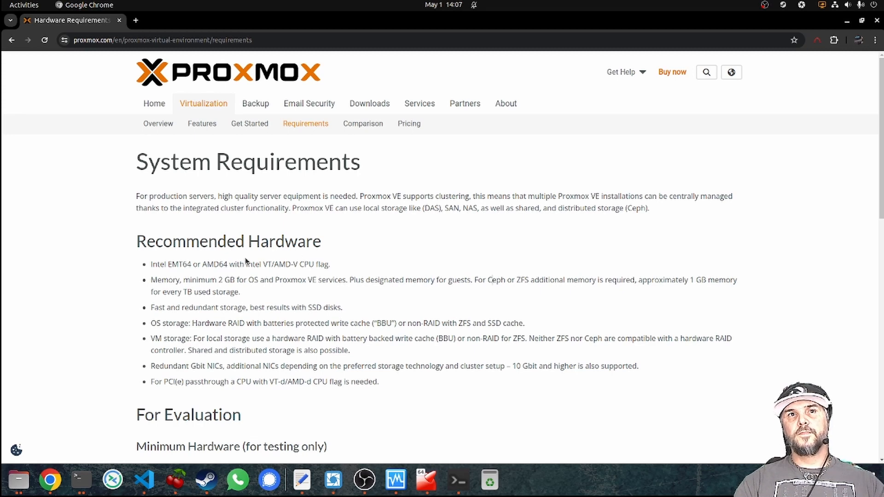
drag(223, 280, 151, 280)
shift+click(317, 278)
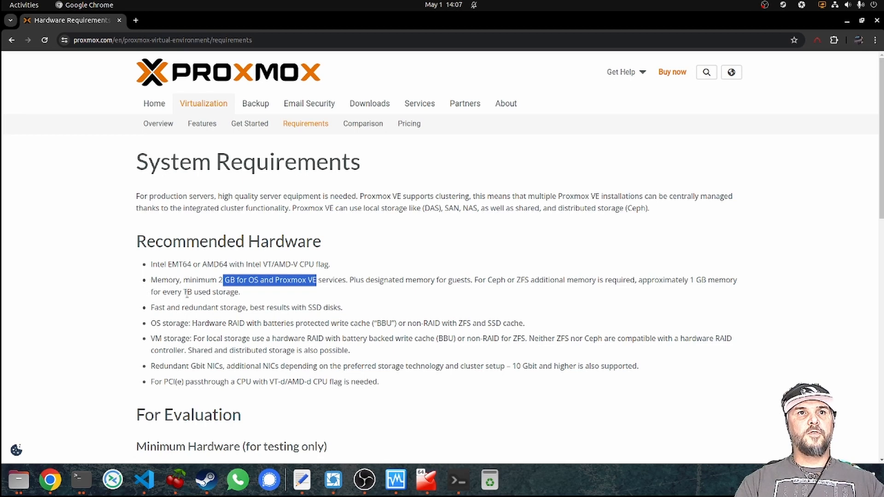
drag(183, 292, 192, 293)
click(208, 295)
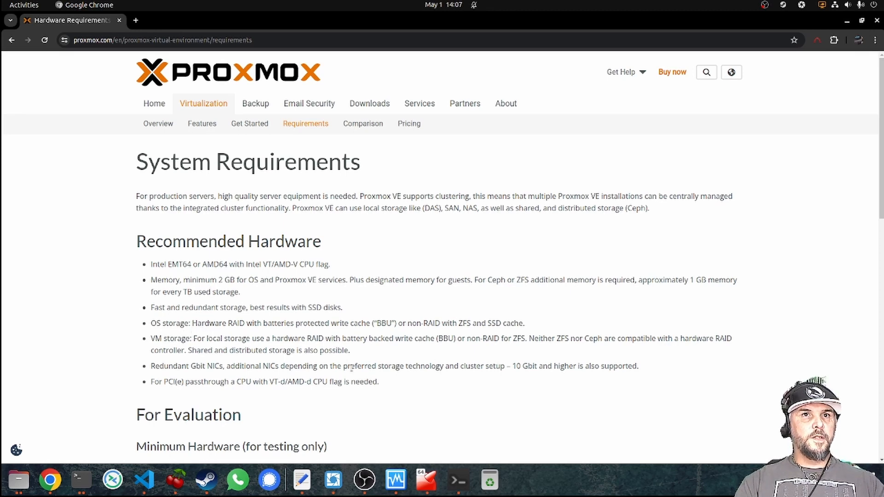
scroll(346, 337, down, 1)
scroll(346, 337, down, 2)
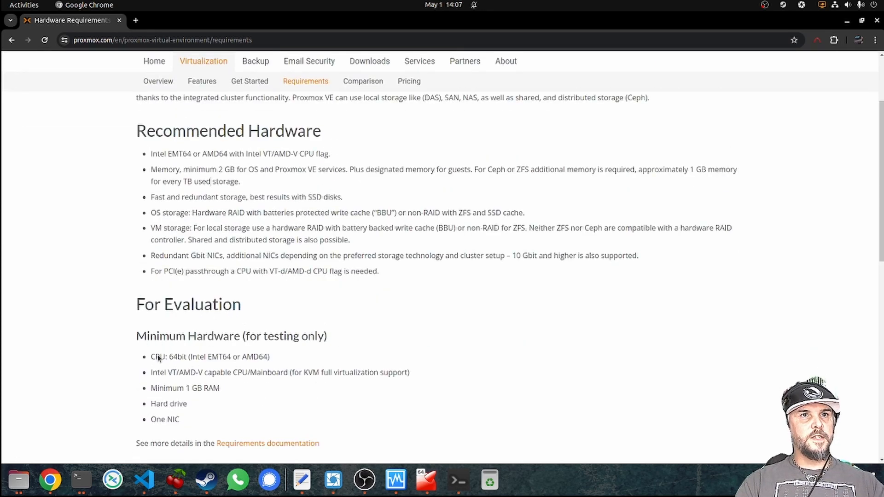
drag(185, 388, 233, 386)
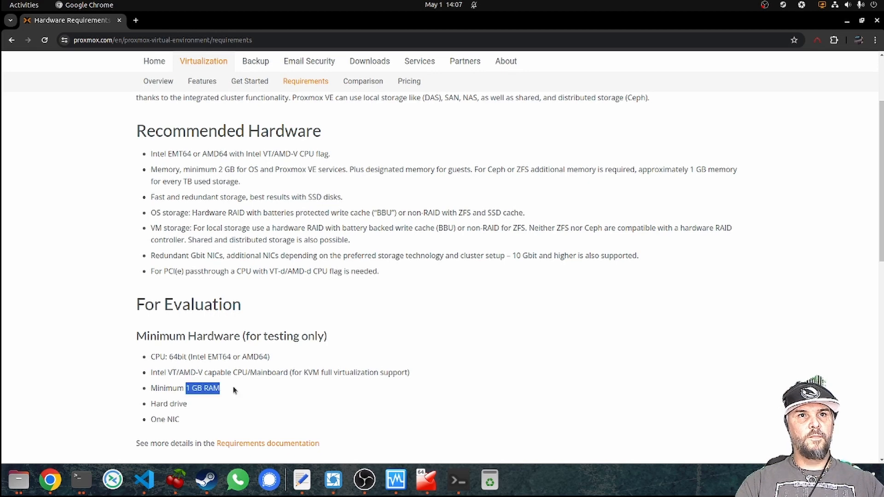
click(234, 386)
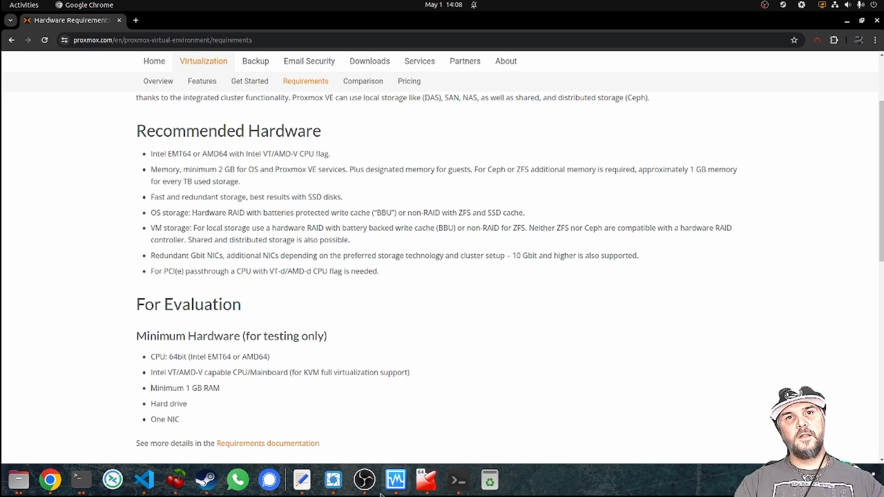
click(395, 480)
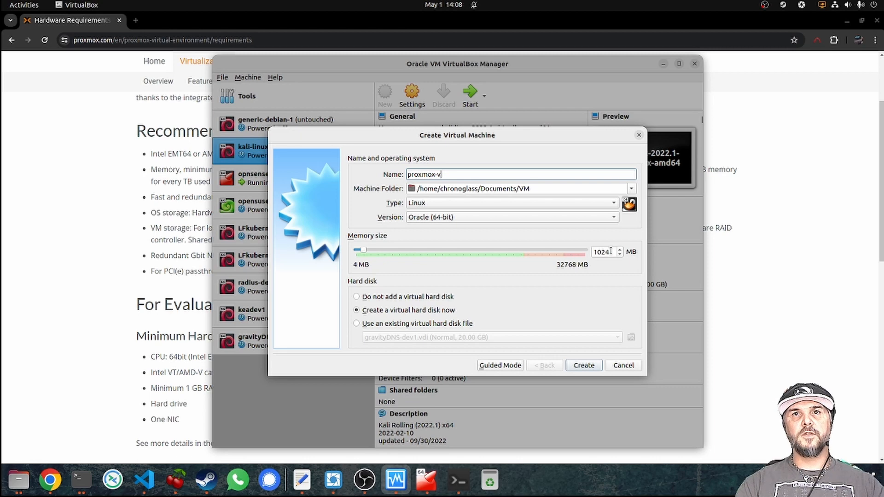
Enter 4096 for memory, choose Linux 2.6 / 3.x / 4.x (64-bit), and create the machine.
drag(610, 250, 577, 247)
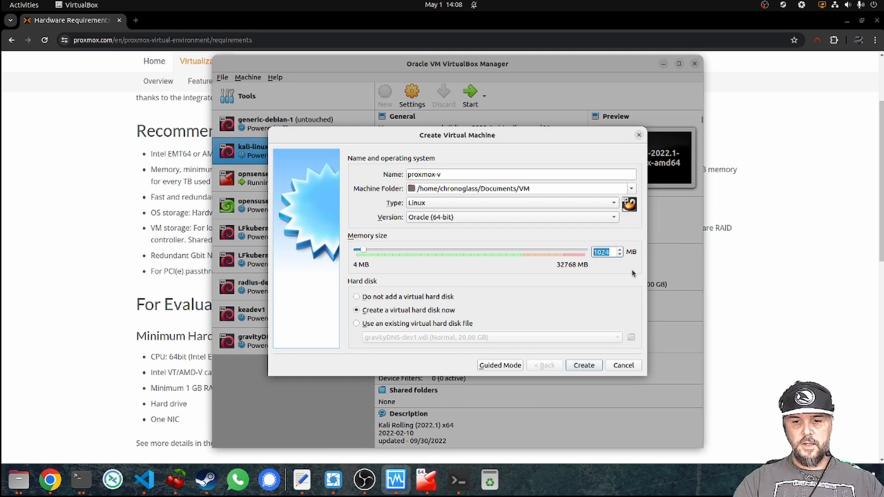
text(4096)
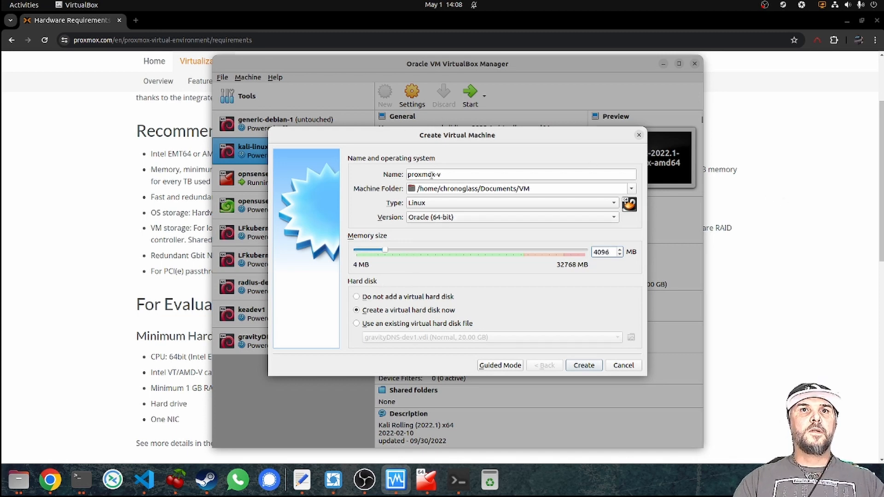
click(459, 218)
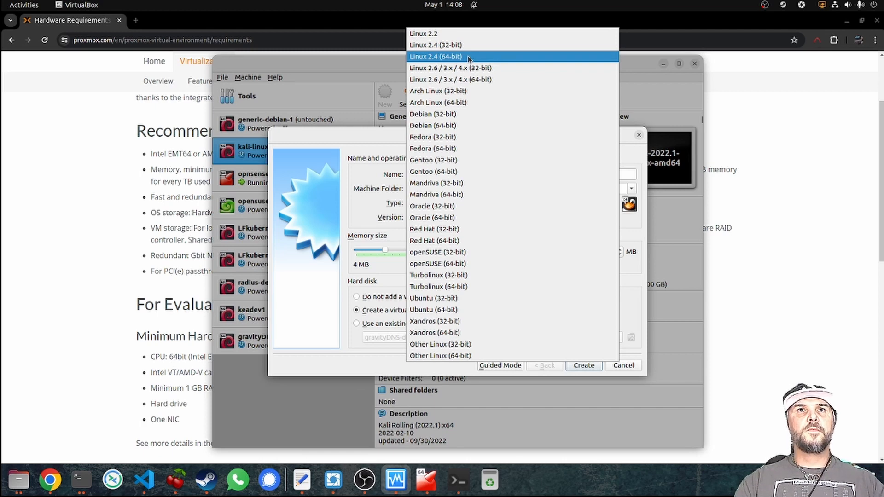
click(482, 82)
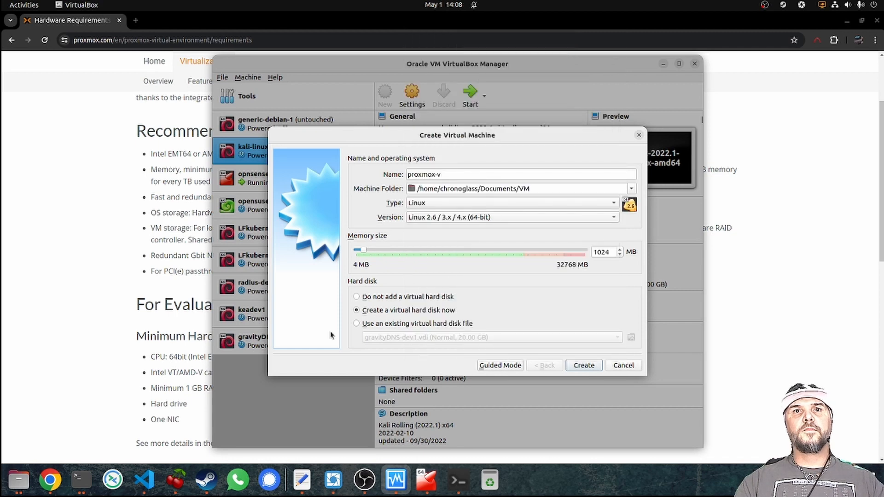
click(583, 365)
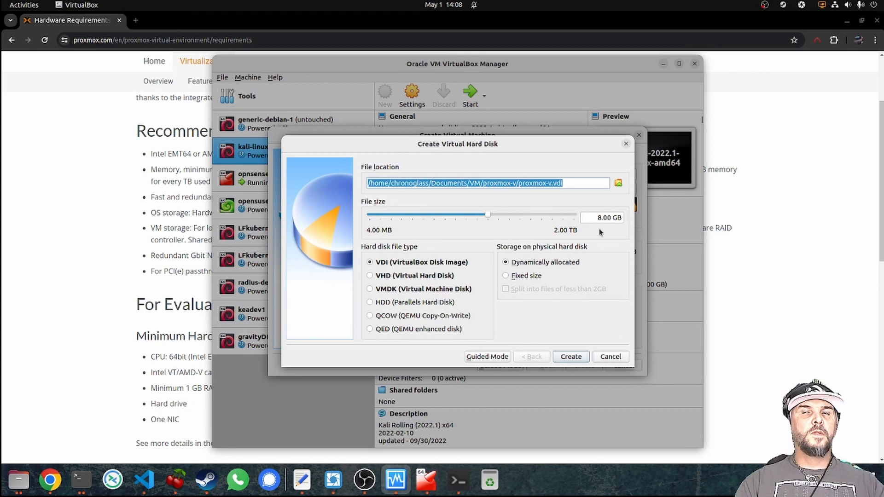
Select the default 8.00 GB disk size value, then bring up the Terminal window previews.
double_click(599, 218)
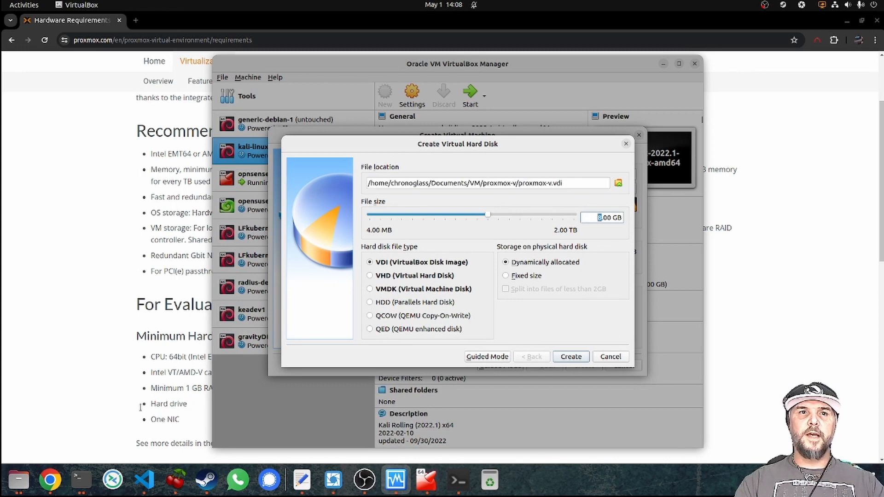
click(81, 480)
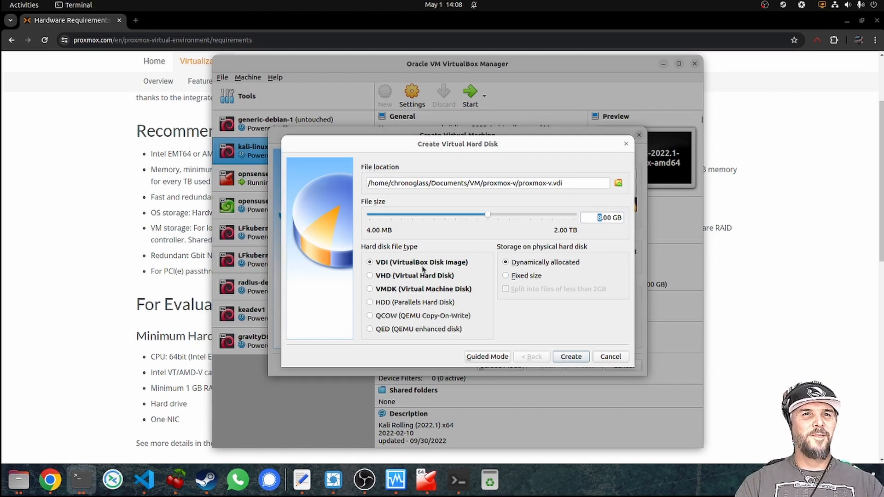
click(90, 476)
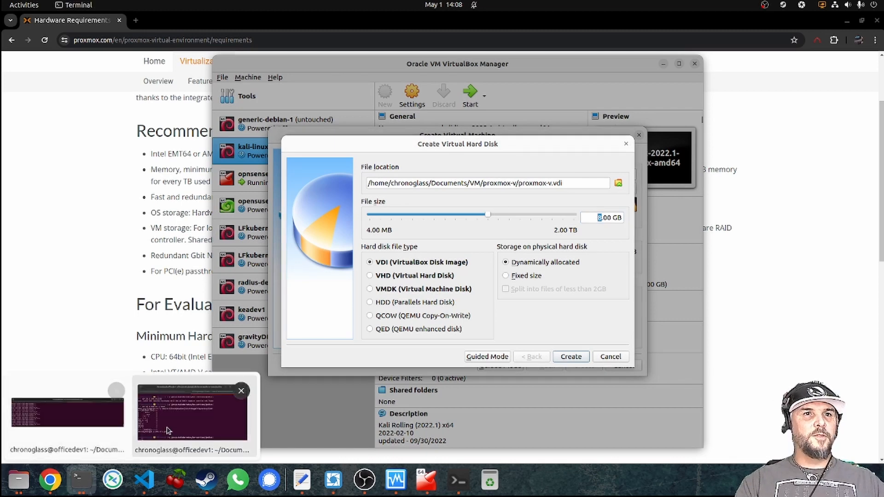
Run df and df -h in the second terminal, showing 137G free on /.
click(192, 413)
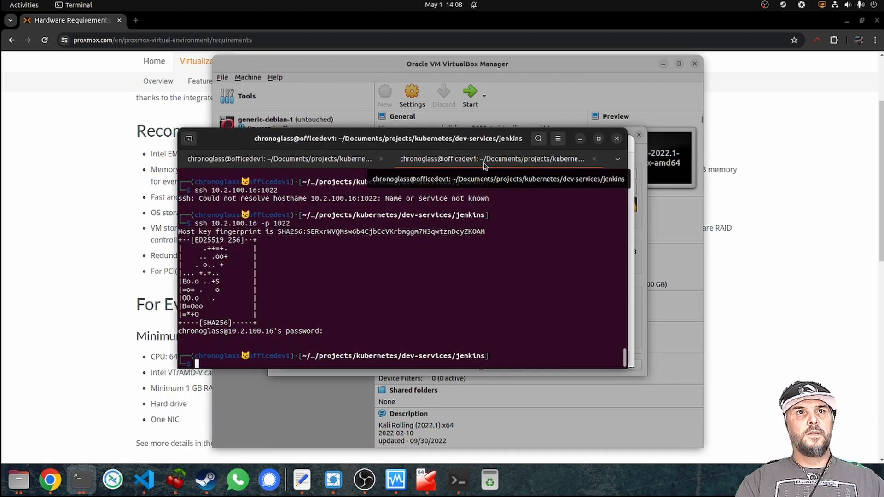
text(df)
key(Return)
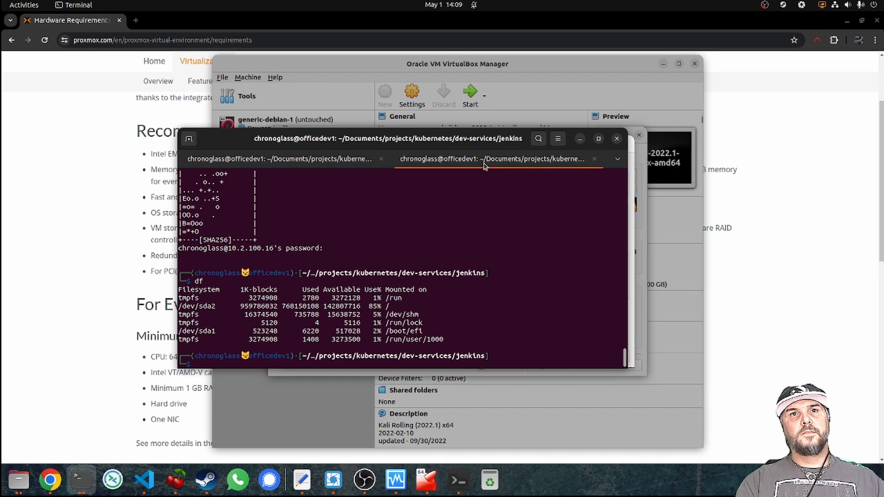
text(df -h)
key(Return)
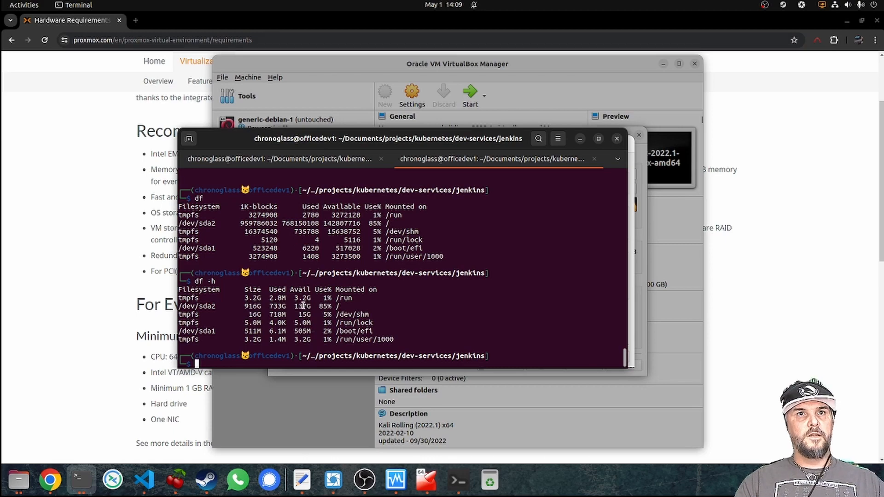
drag(308, 141, 883, 137)
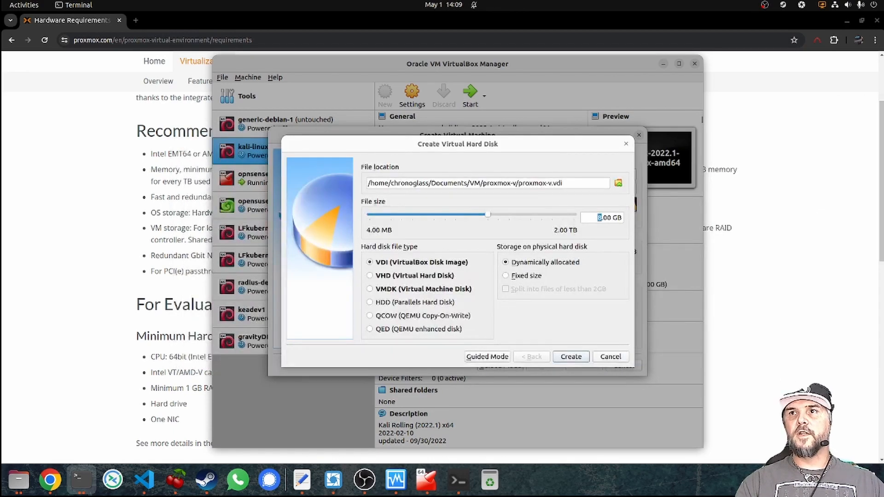
Give proxmox-v a 40 GB dynamically allocated VDI disk and create the machine.
click(400, 142)
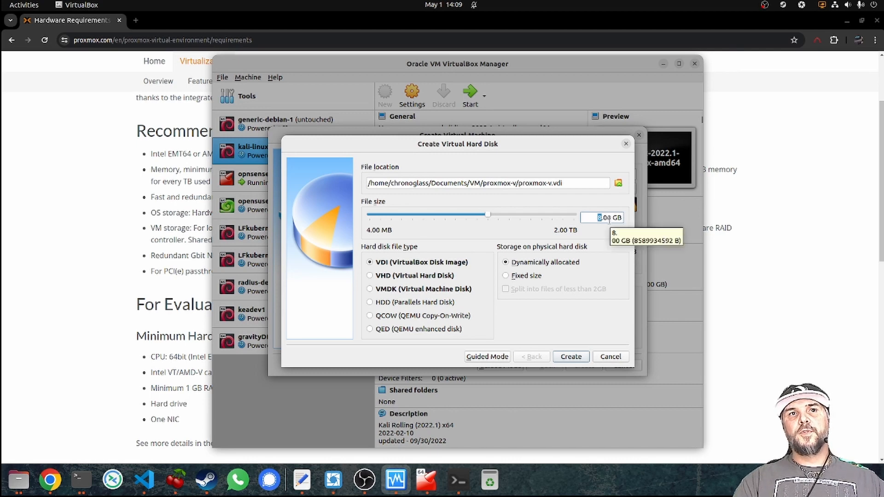
text(40)
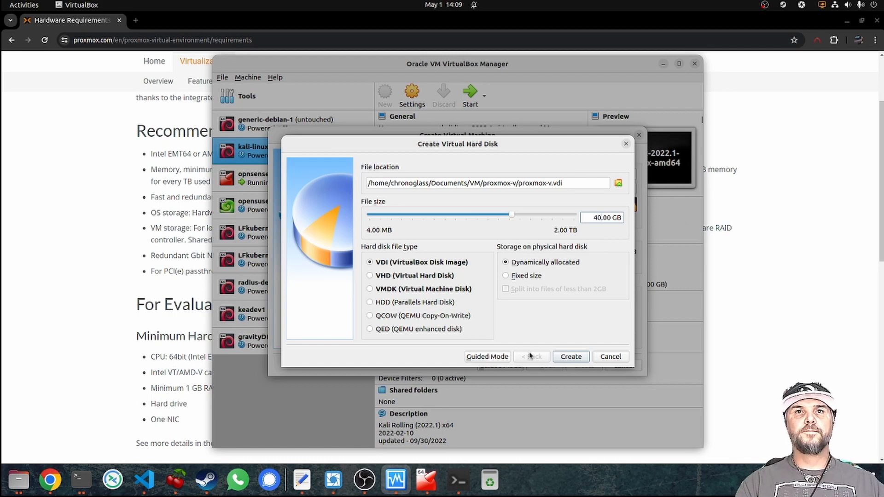
click(569, 358)
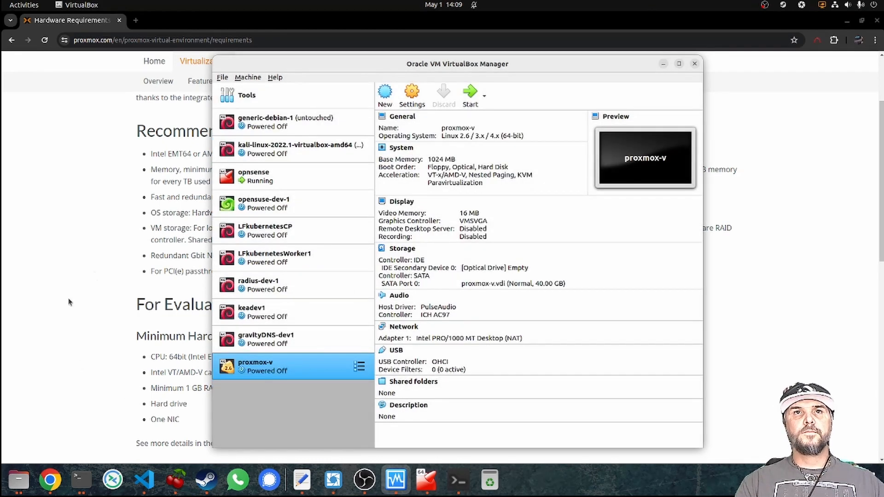
Open proxmox-v's settings and look through the General Advanced, Description and Disk Encryption tabs.
click(414, 94)
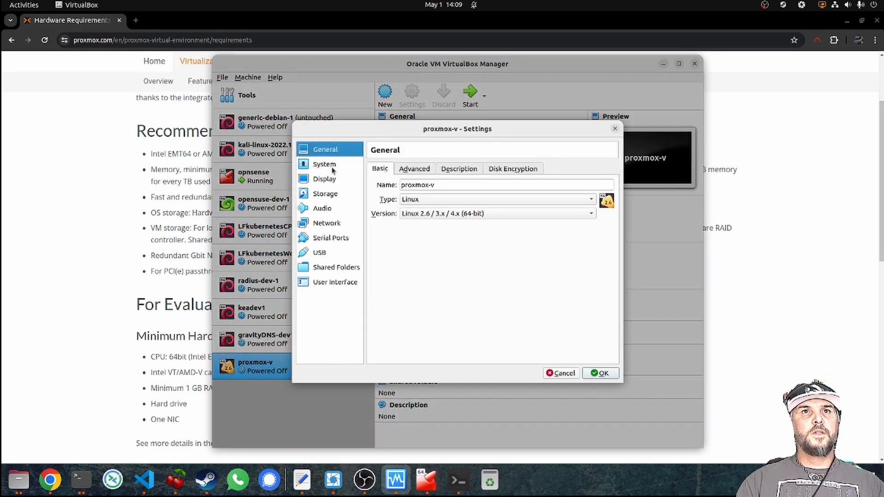
click(414, 169)
click(457, 168)
click(507, 168)
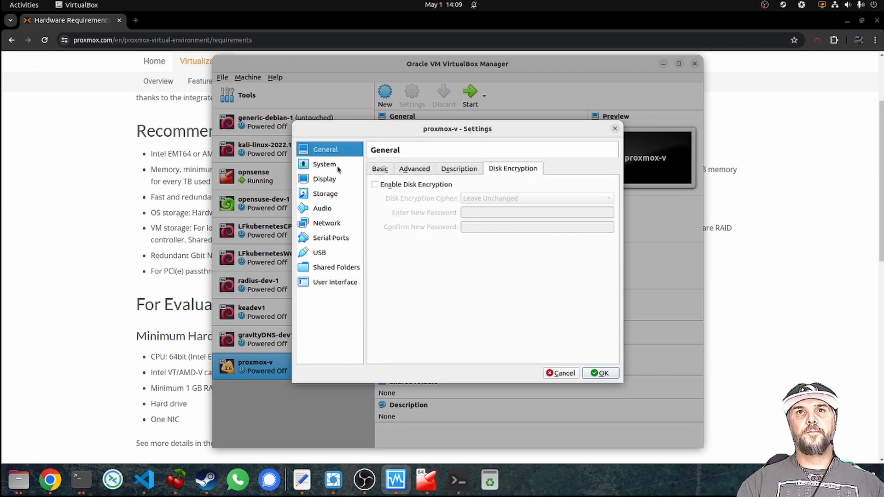
Set proxmox-v to 2 processors with PAE/NX off, save, and quit VirtualBox.
click(328, 165)
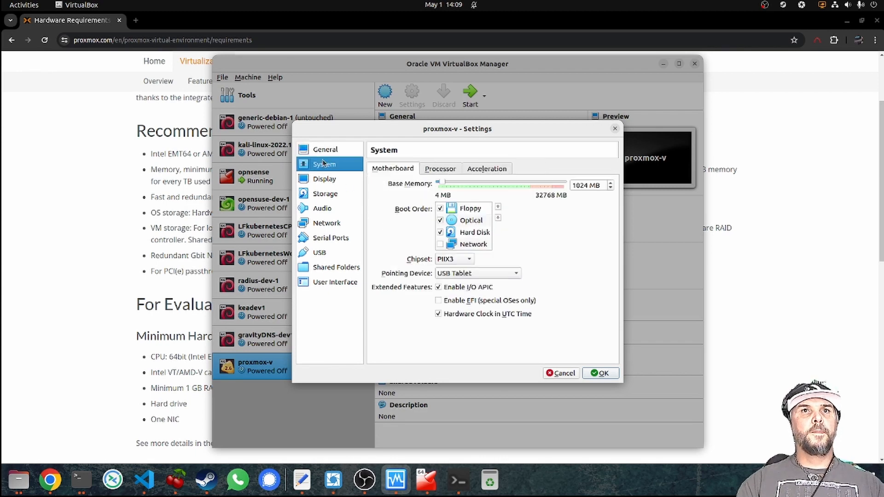
click(432, 169)
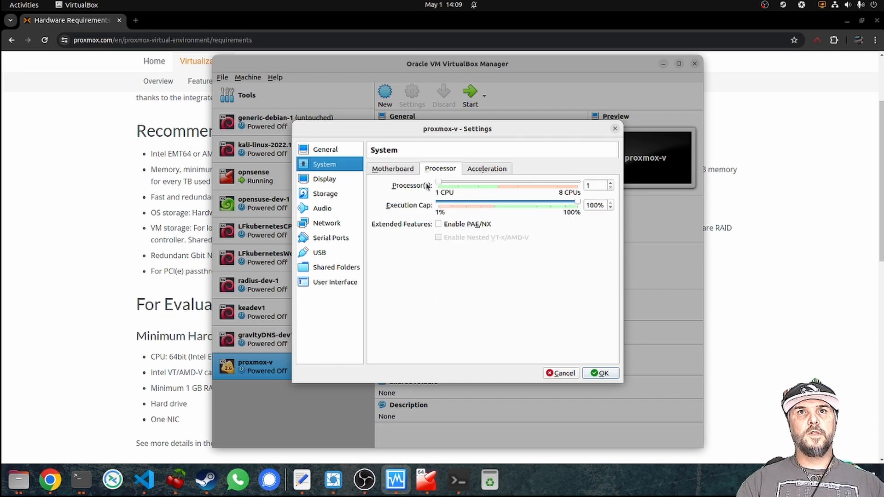
click(611, 183)
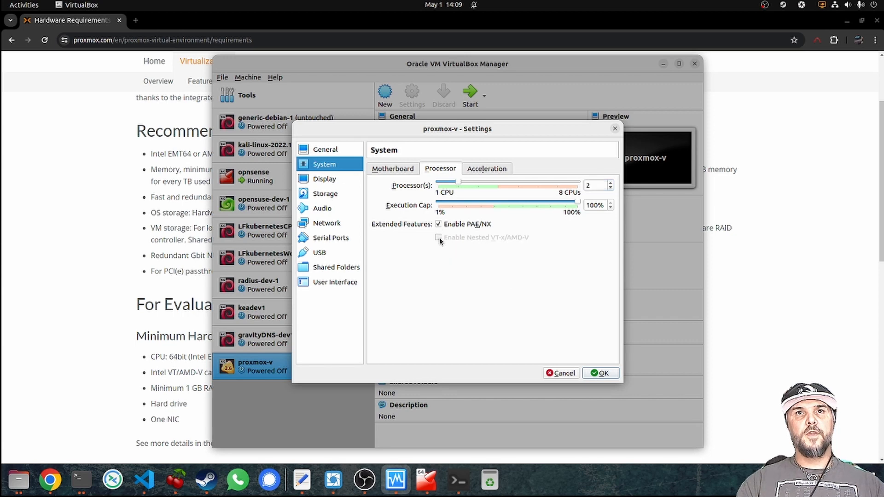
click(438, 224)
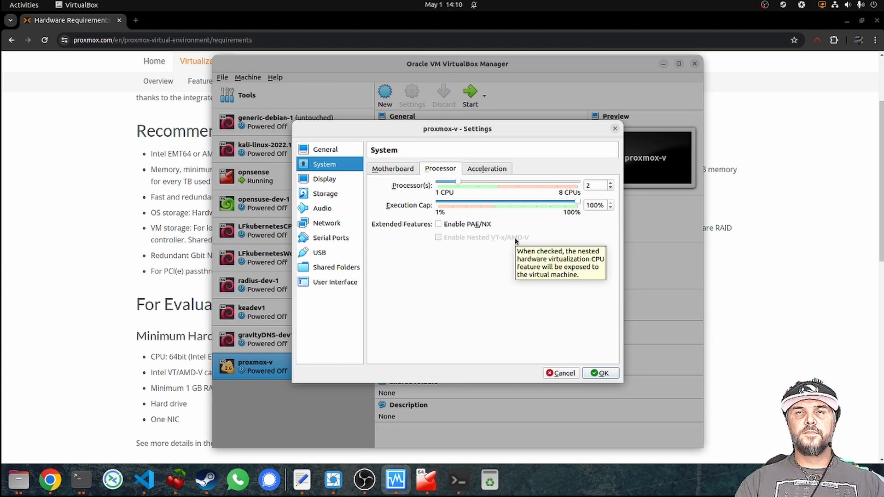
click(603, 375)
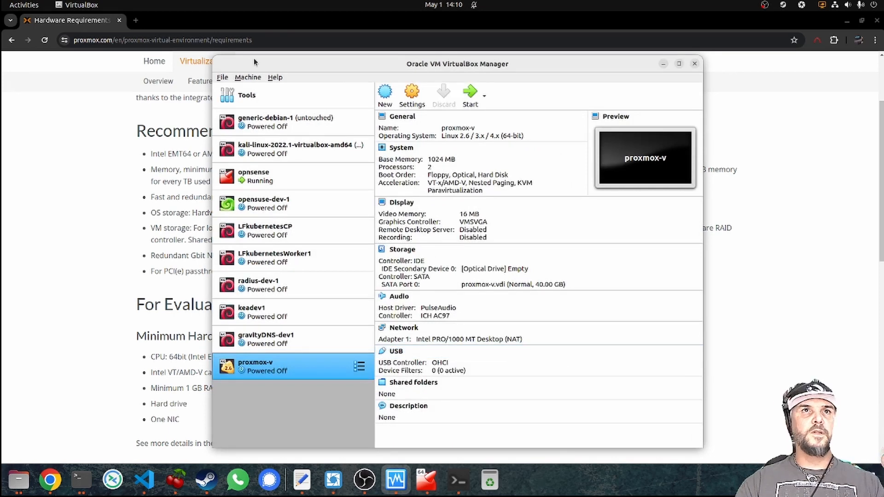
click(223, 78)
click(234, 184)
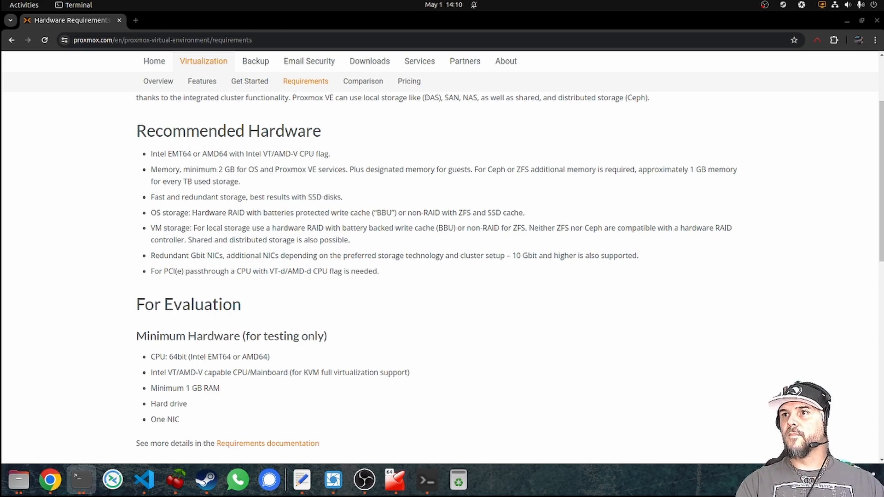
Run 'sudo virtualbox' in the terminal and enter the sudo password to launch it as root.
key(alt+Tab)
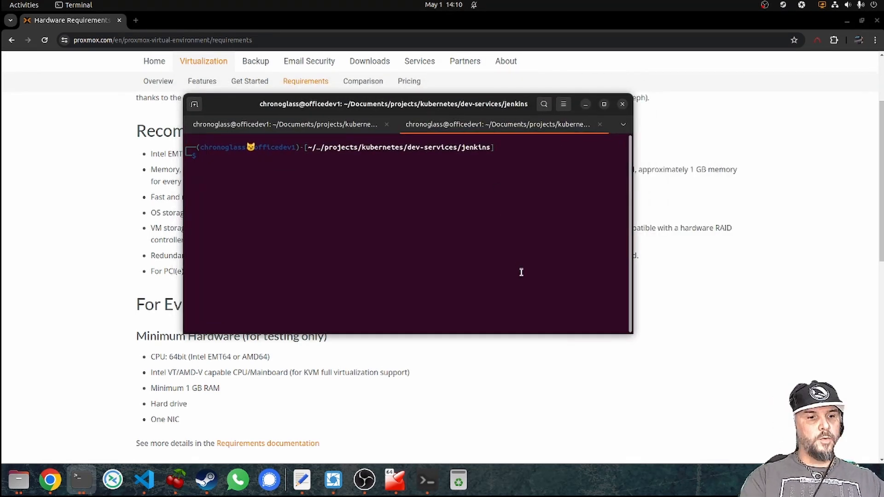
text(sudo virtual)
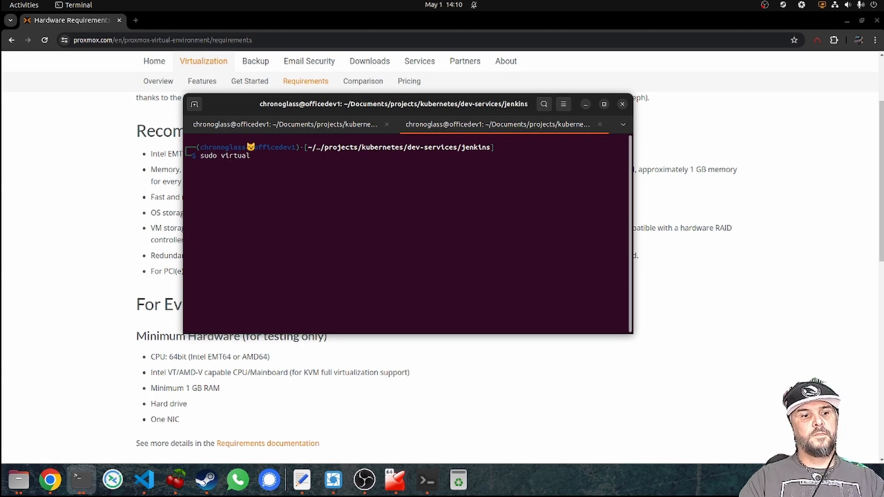
key(Tab)
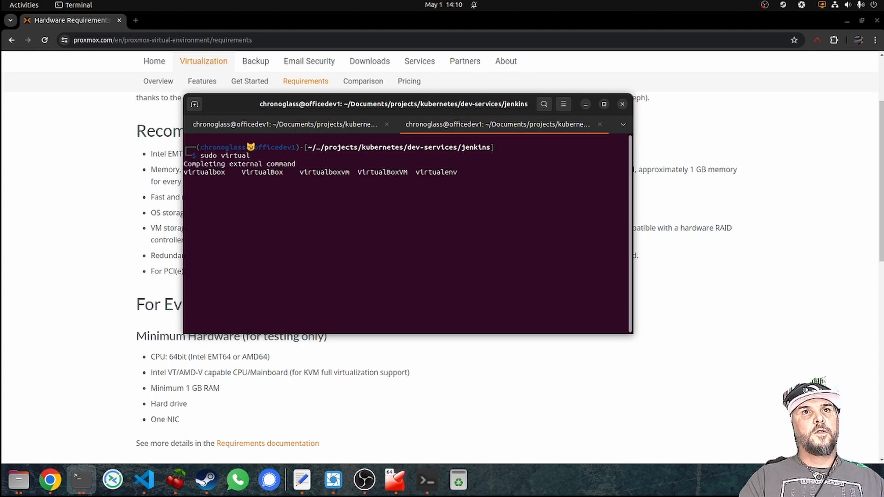
text(box)
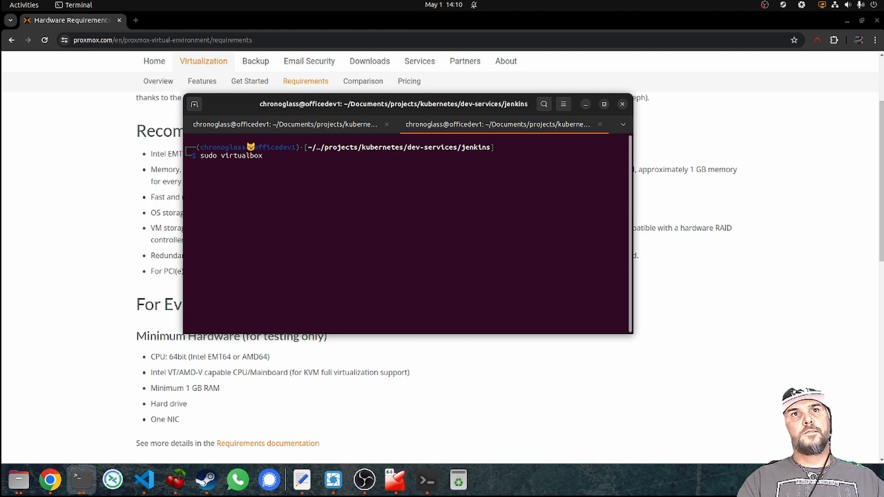
key(Return)
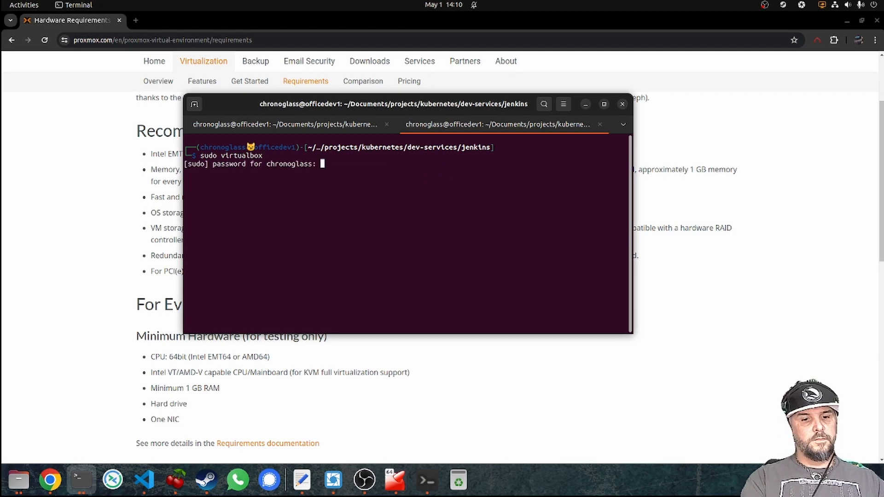
key(Return)
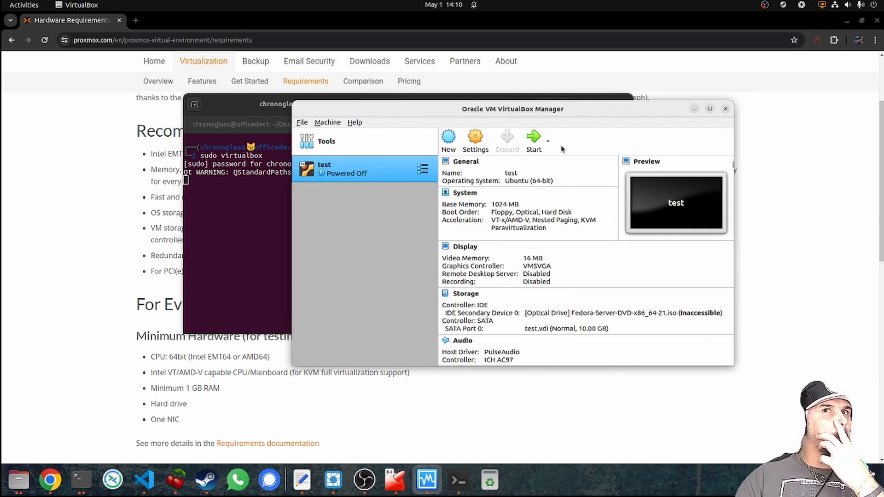
Start a new VM named test2, type Linux, version Linux 2.6 / 3.x / 4.x (64-bit).
click(448, 139)
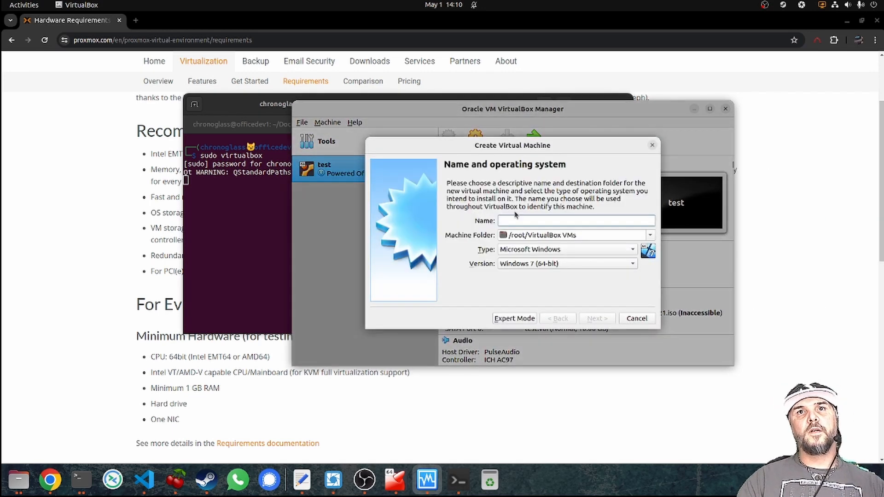
text(test)
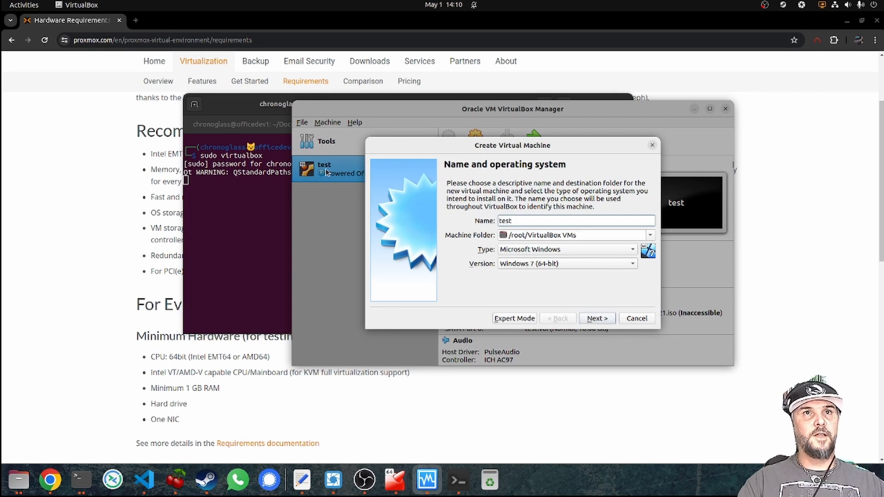
click(560, 249)
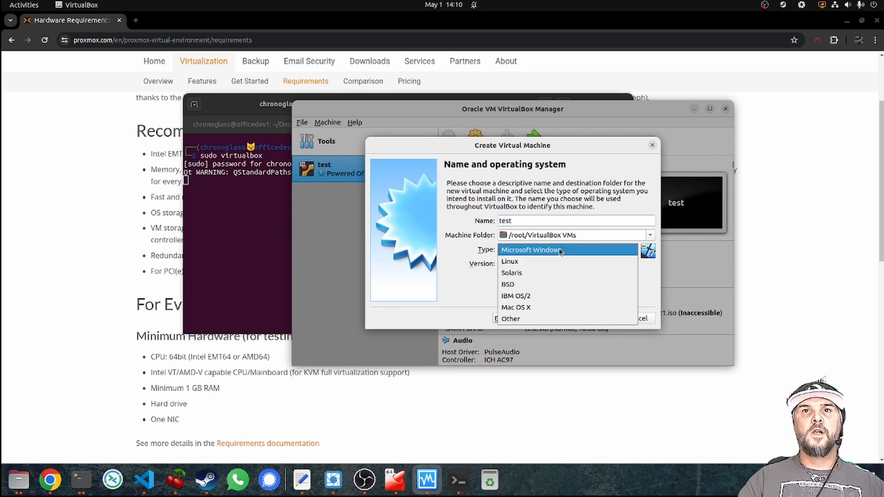
click(558, 262)
click(559, 263)
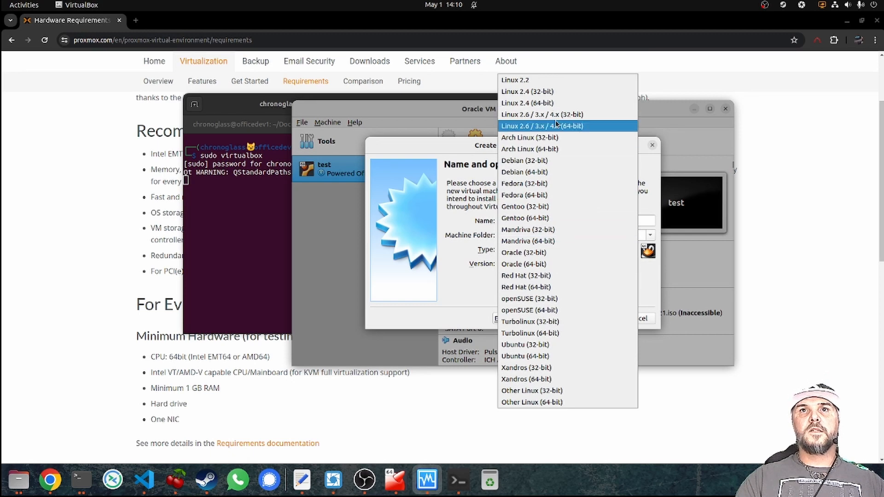
click(575, 126)
click(596, 316)
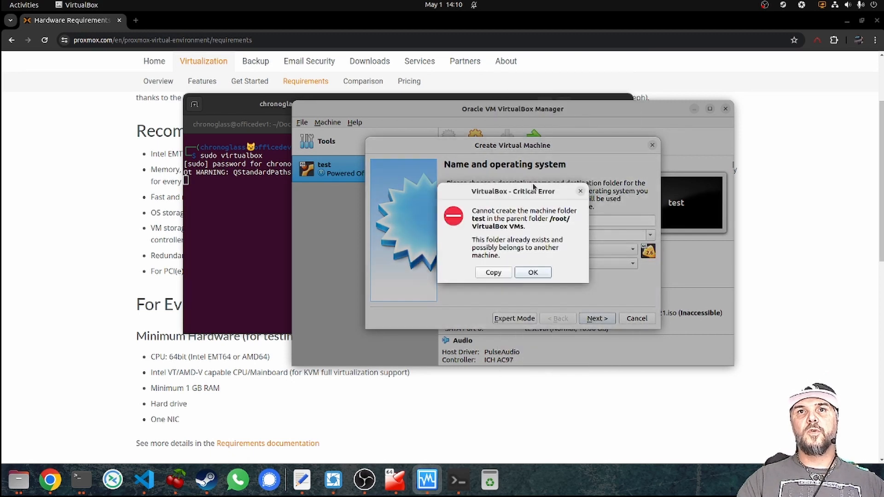
click(527, 272)
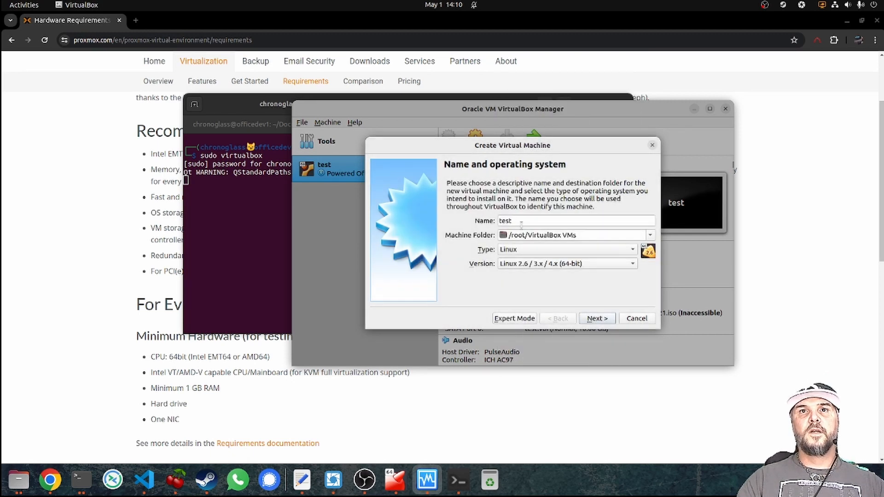
click(526, 220)
text(2)
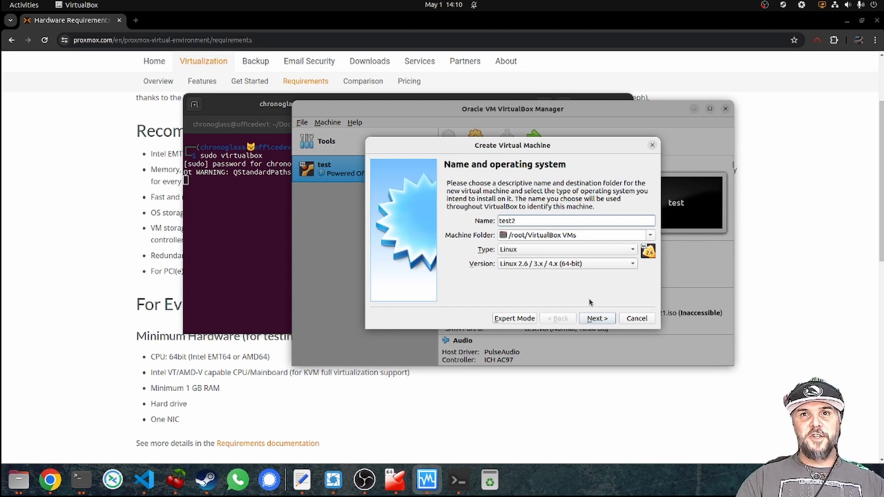
click(597, 318)
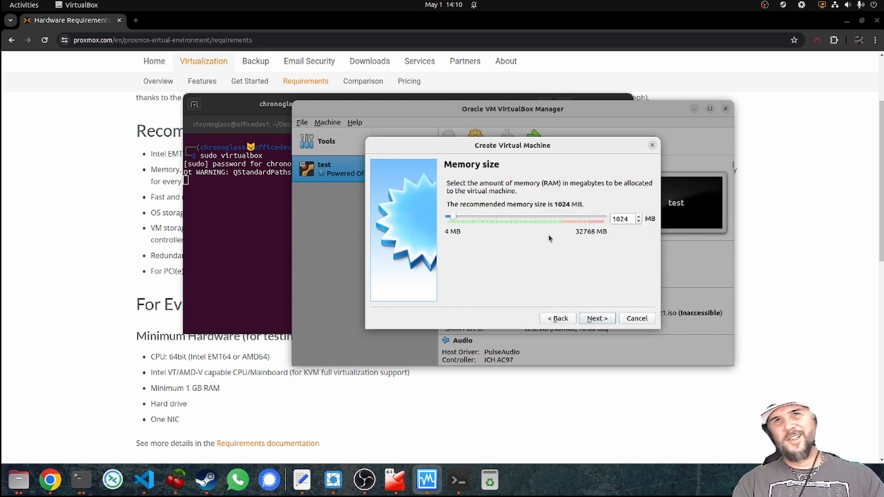
Give test2 4096 MB memory and a new 40 GB VDI disk, then create it.
double_click(628, 218)
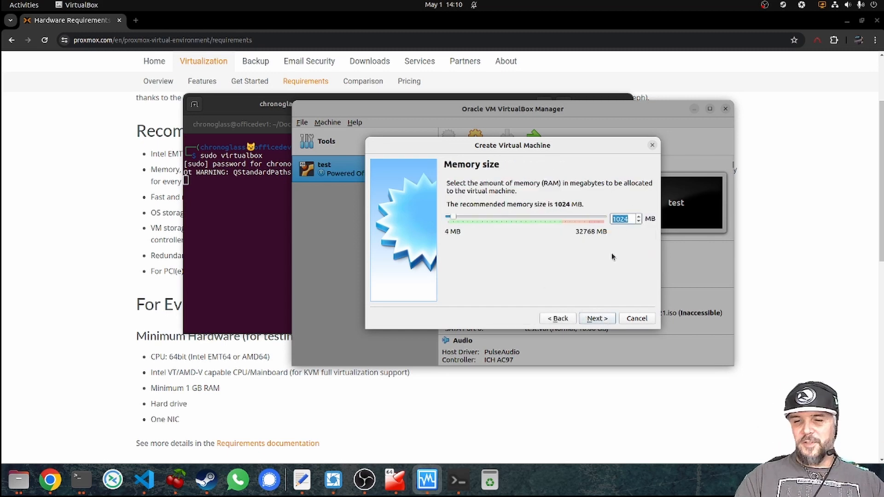
text(4096)
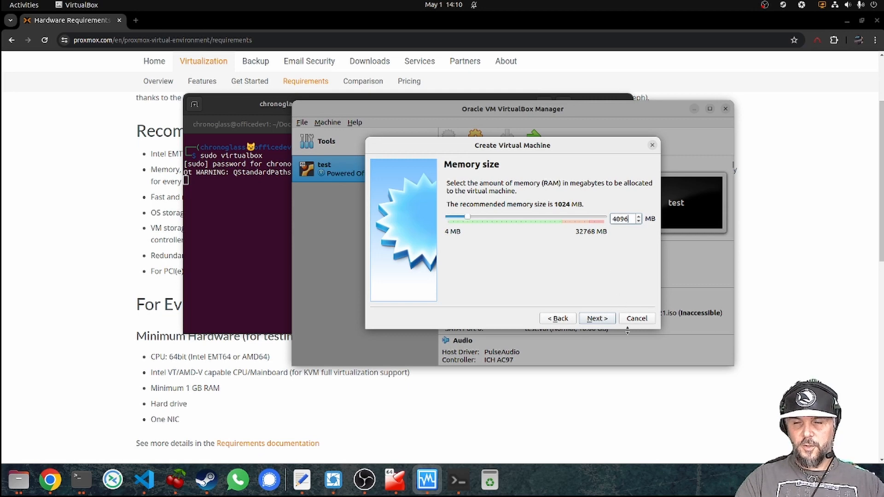
click(599, 319)
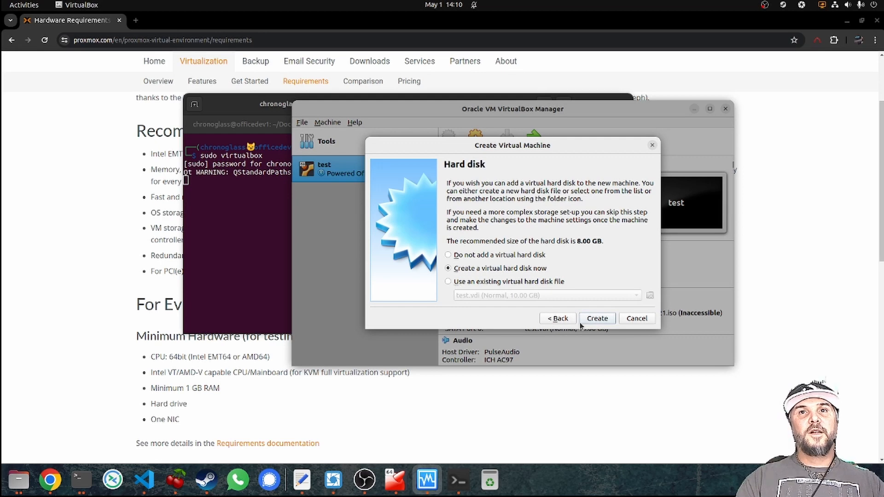
click(599, 318)
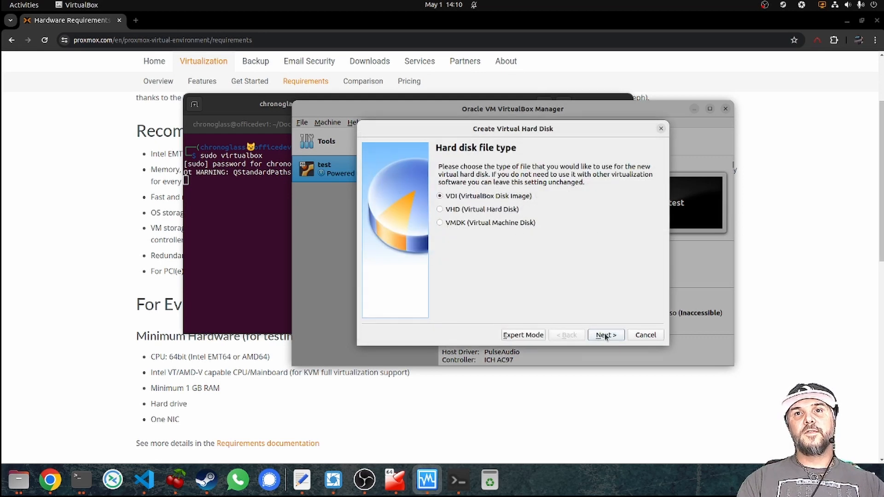
click(606, 336)
click(605, 335)
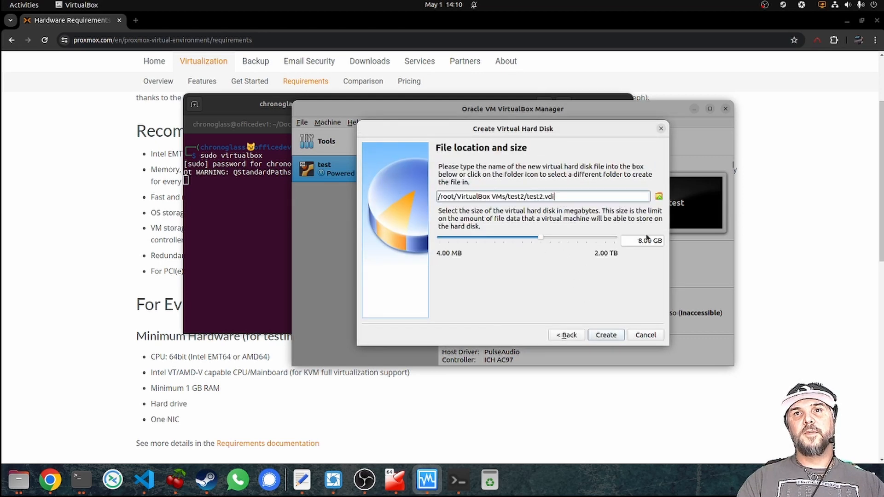
click(641, 240)
key(BackSpace)
text(40)
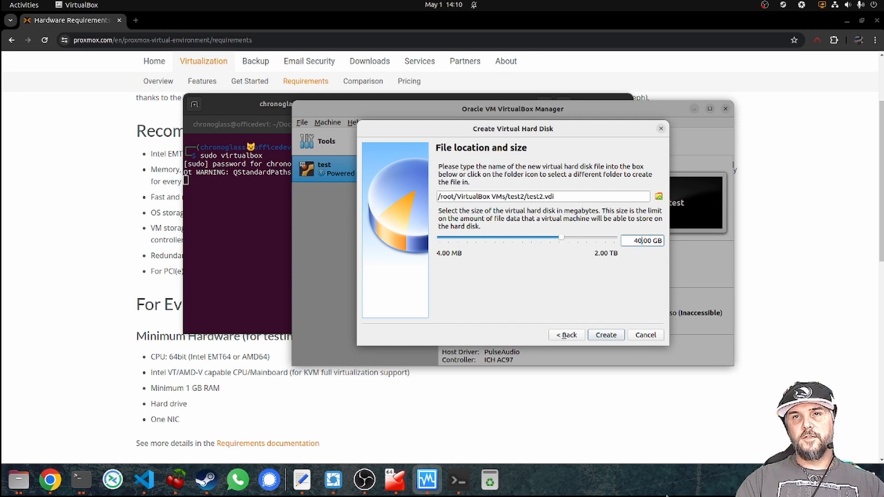
click(604, 335)
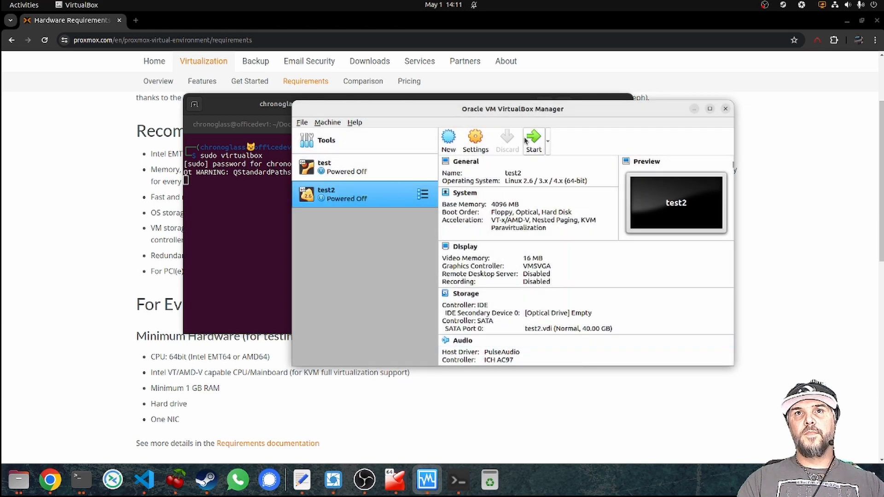
Inspect test2's System > Processor page, including nested VT-x/AMD-V, then cancel without changes.
click(475, 138)
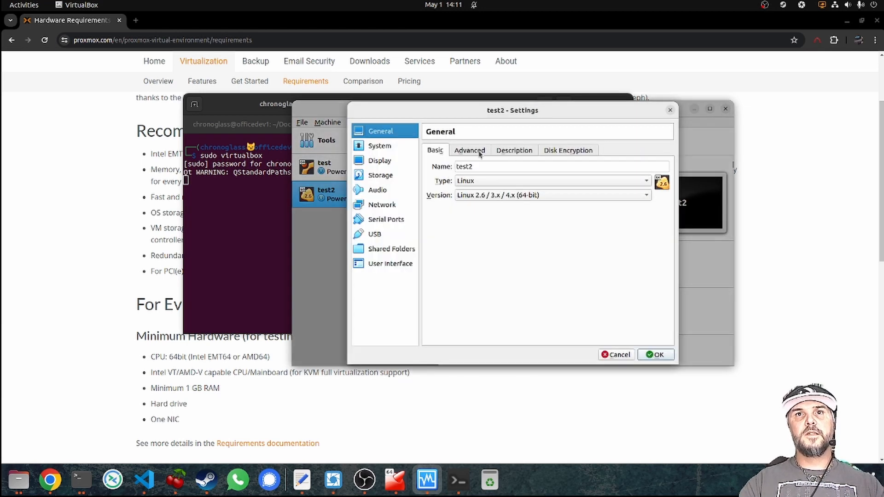
click(380, 146)
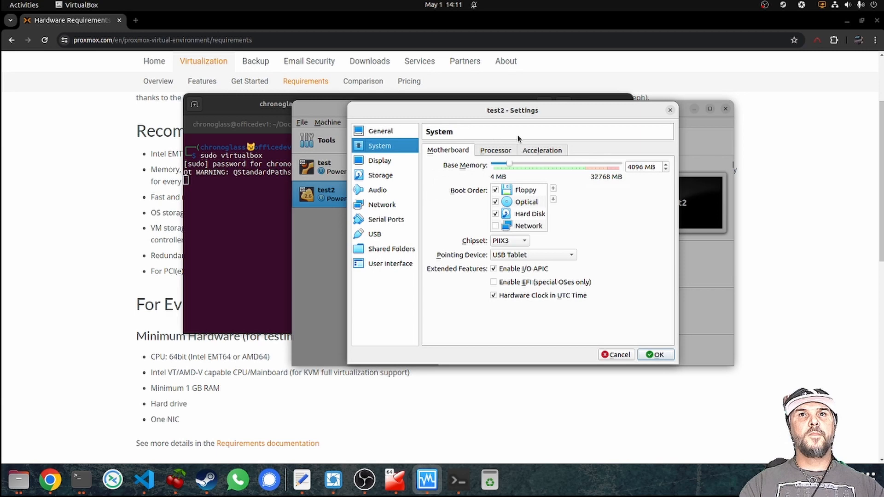
click(495, 150)
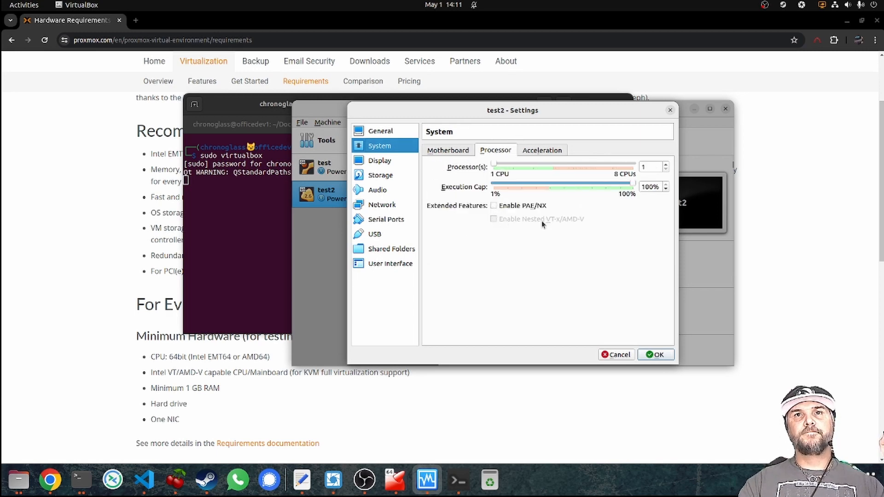
mouse_move(541, 220)
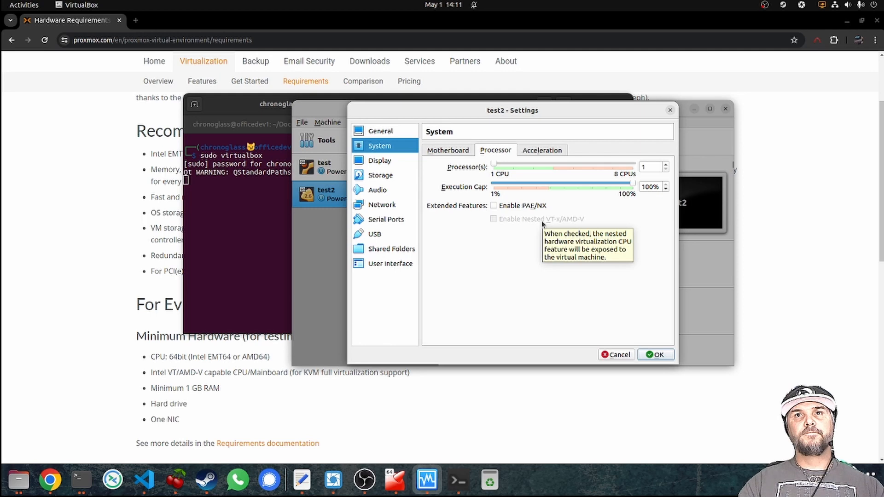
click(618, 355)
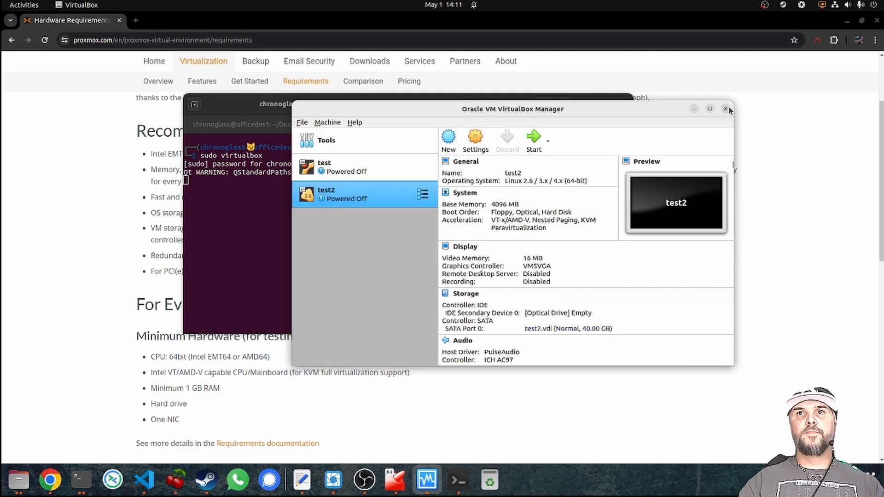
Close the root VirtualBox Manager, relaunch VirtualBox from Activities search, and bring Screeps forward.
click(725, 109)
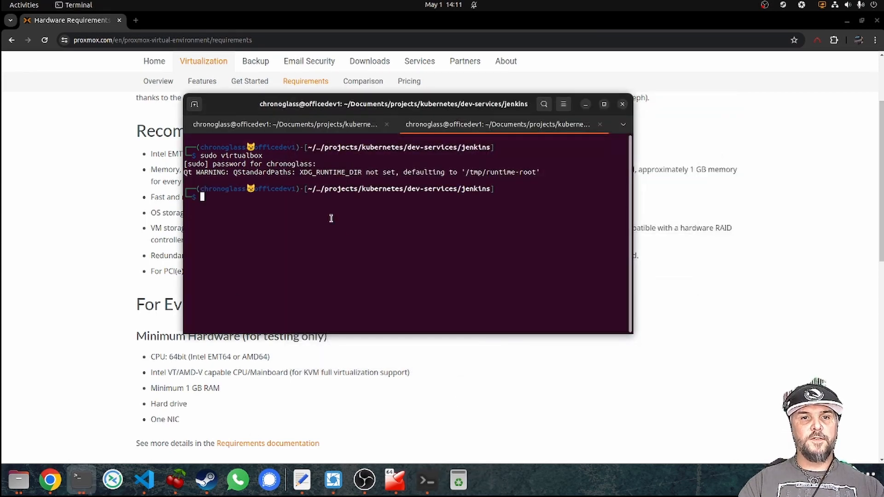
key(super)
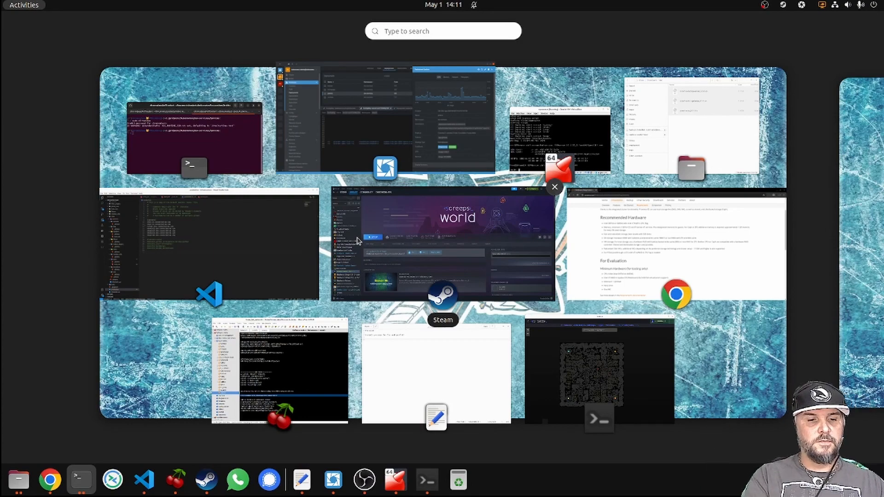
text(vil)
key(Right)
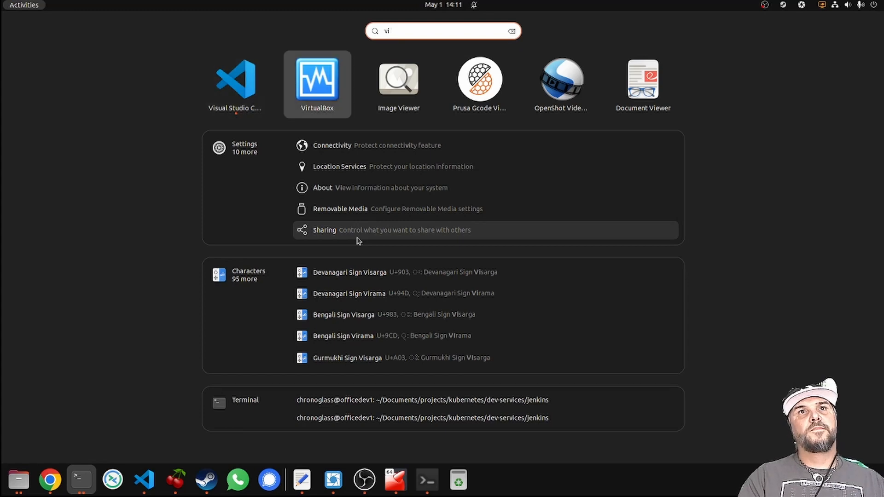
key(Return)
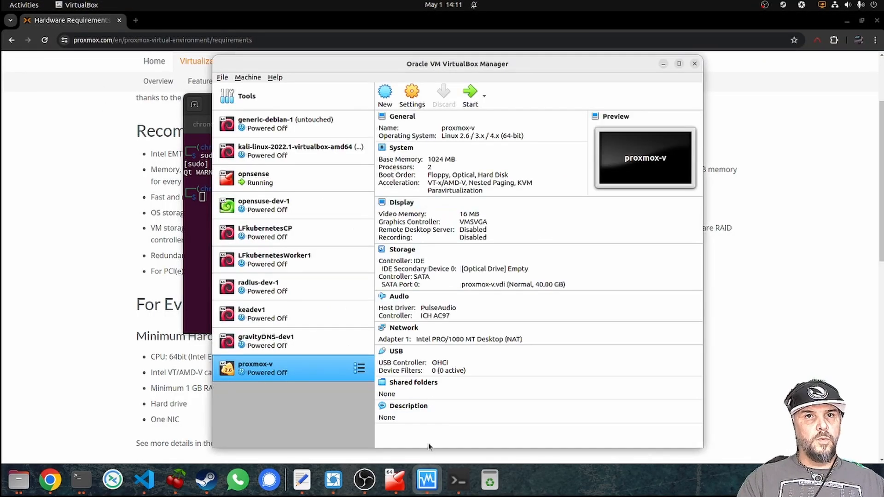
click(458, 479)
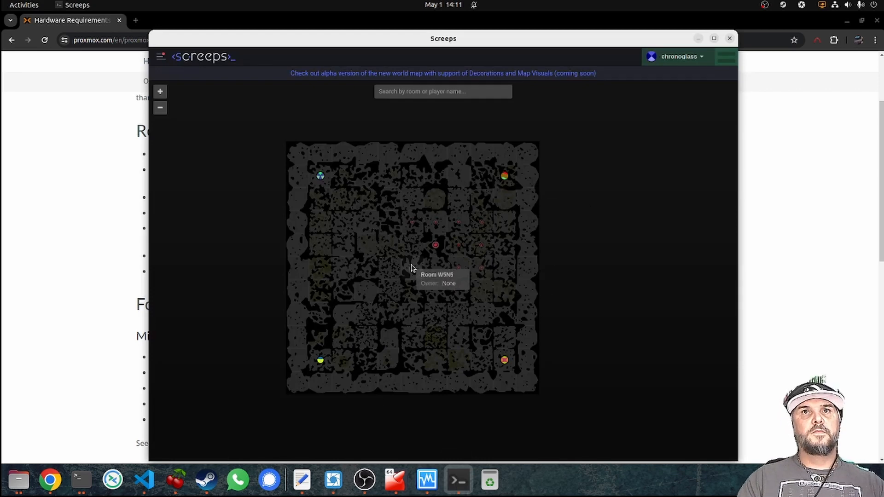
Zoom into the world map, open room W6N4, then return and pan toward W4N6.
click(437, 249)
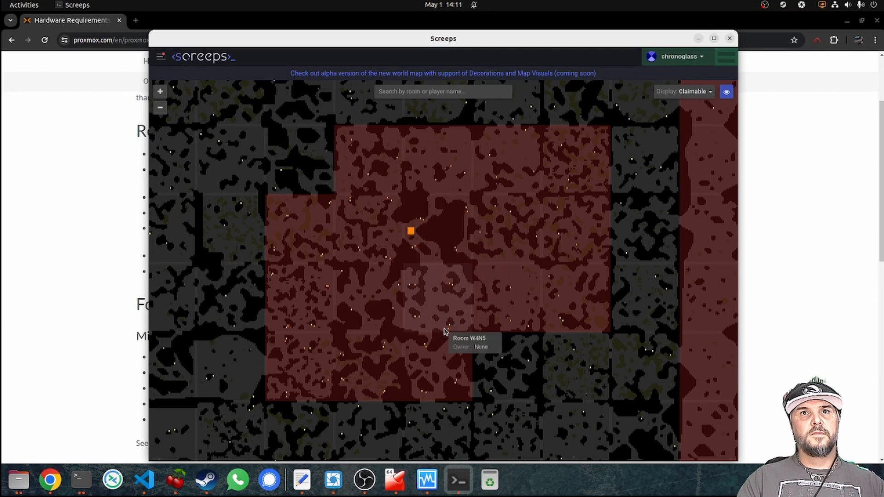
scroll(496, 206, down, 3)
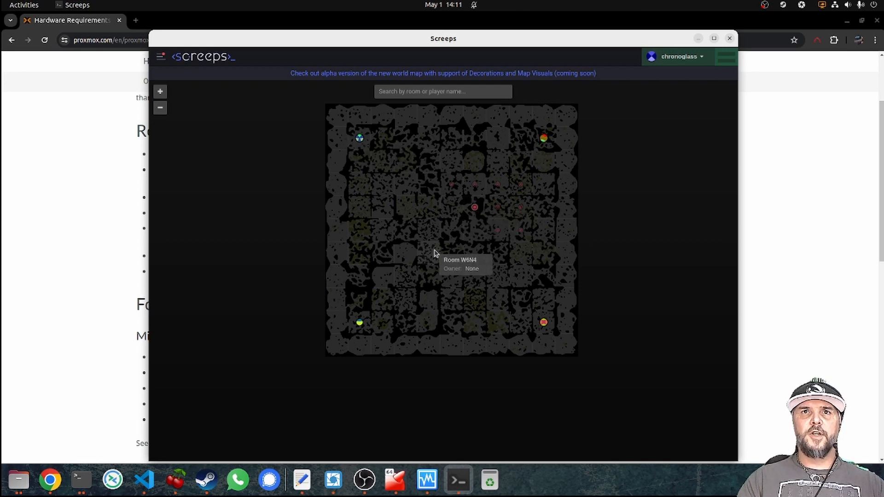
scroll(431, 250, up, 3)
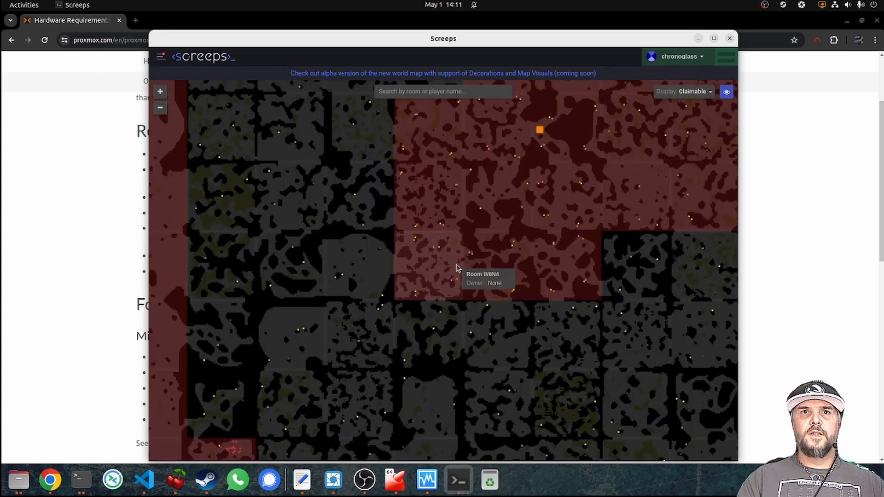
click(424, 273)
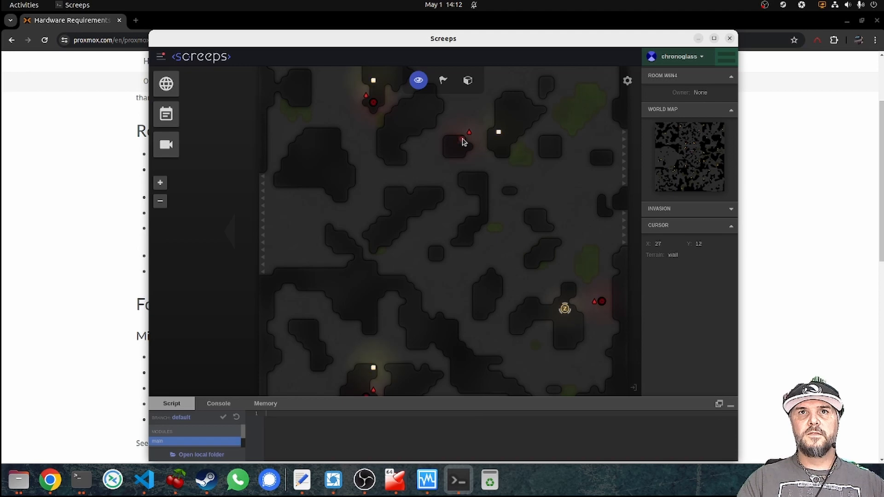
click(166, 83)
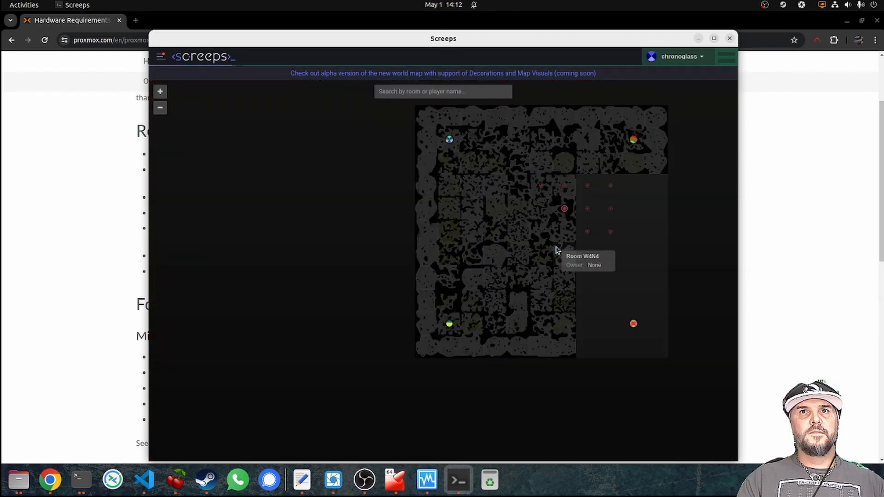
drag(593, 219, 521, 238)
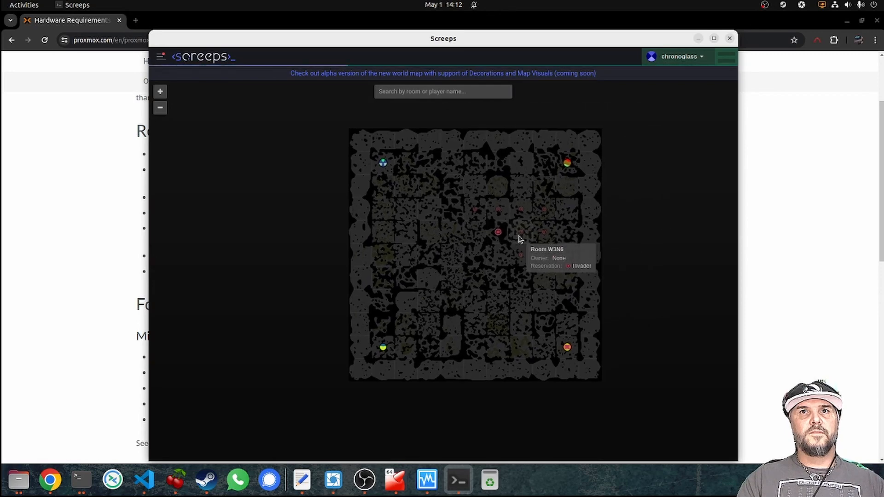
scroll(521, 238, up, 3)
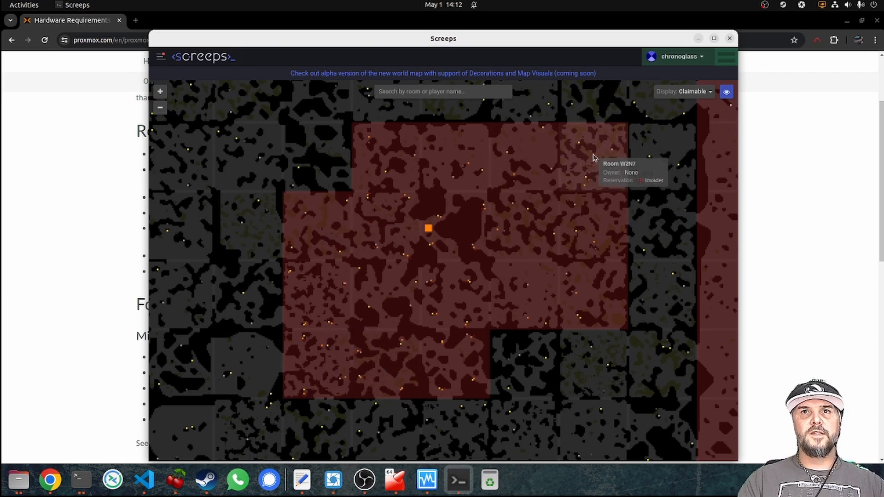
Open the invader-owned room W4N6 and inspect its invader core.
click(432, 245)
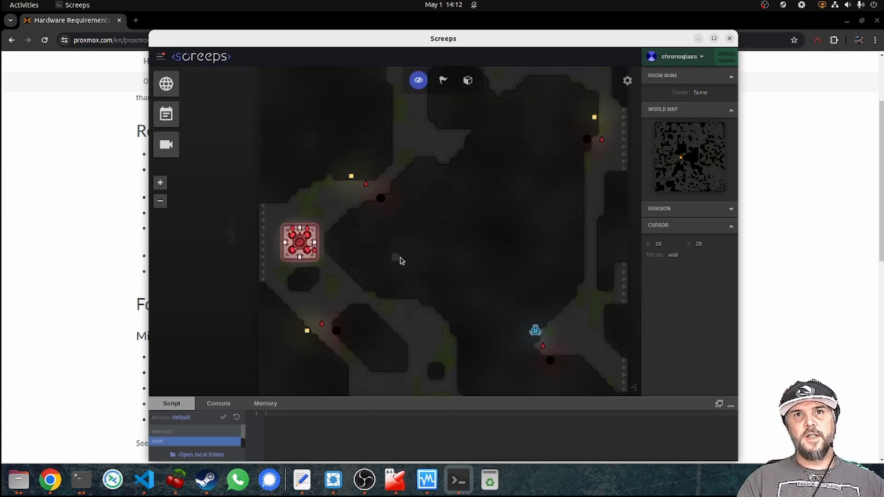
click(302, 245)
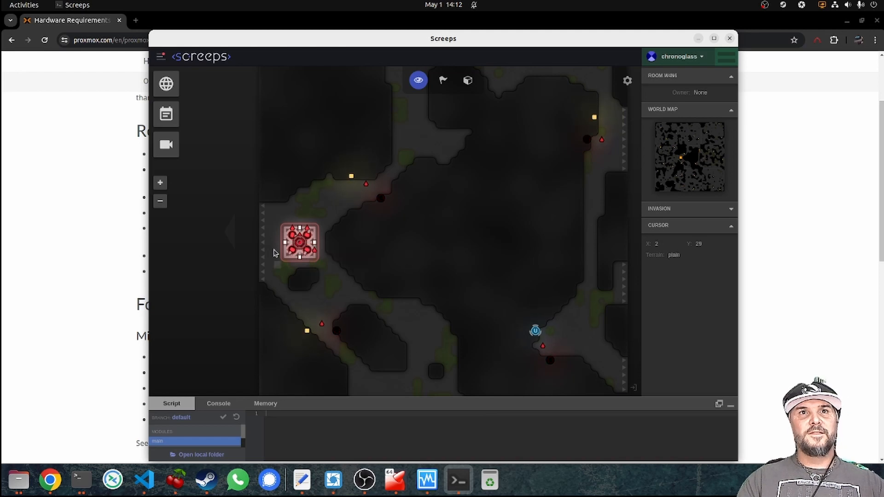
scroll(456, 264, down, 2)
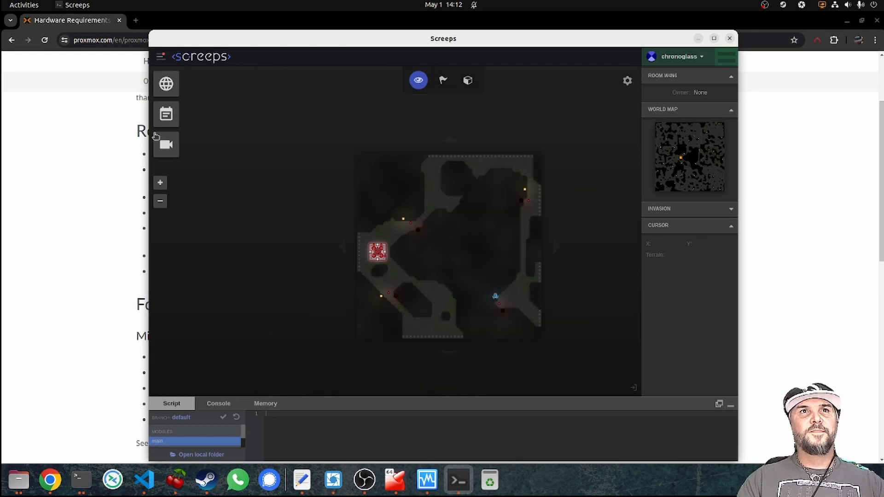
Return to the world map, visit player room W1N9, then close Screeps.
click(166, 84)
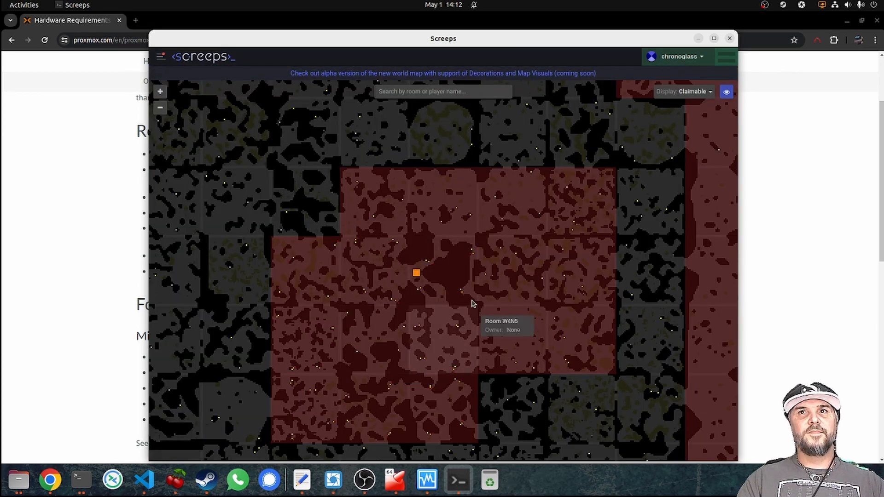
click(470, 284)
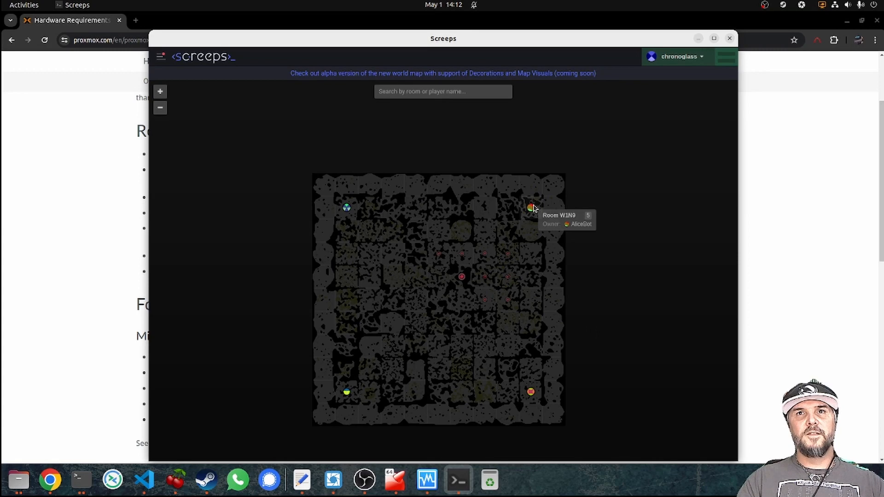
click(534, 208)
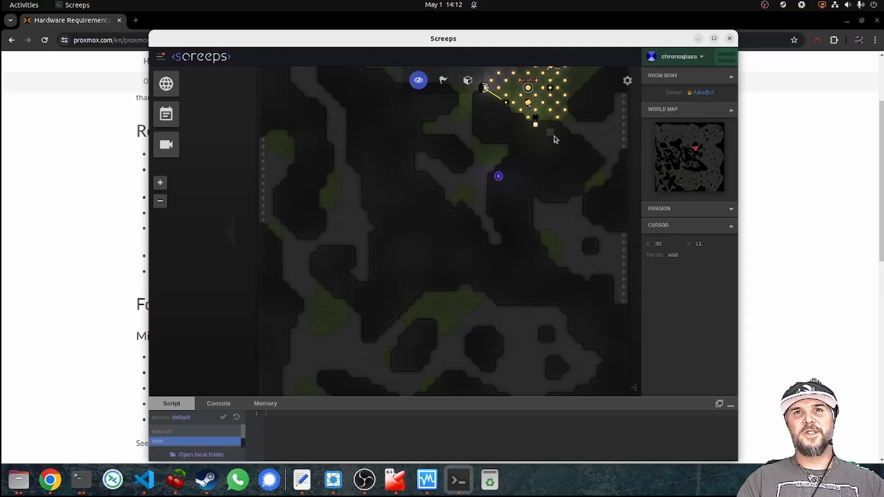
scroll(519, 209, down, 3)
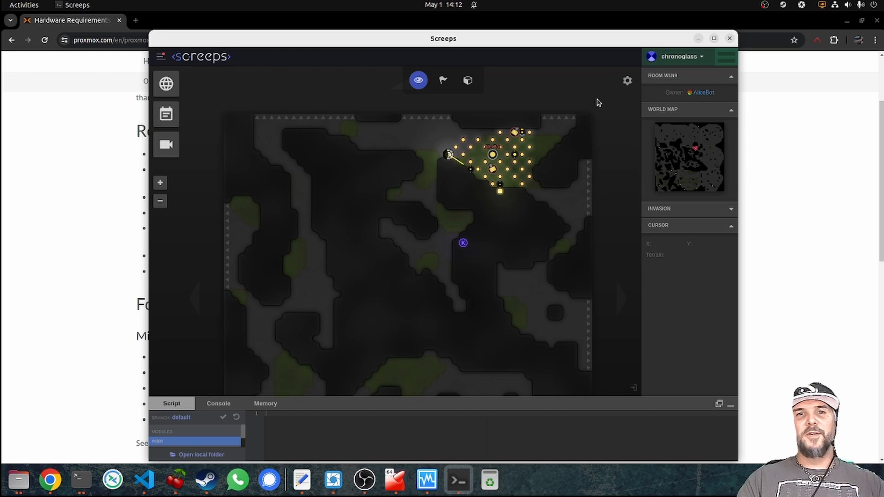
click(729, 38)
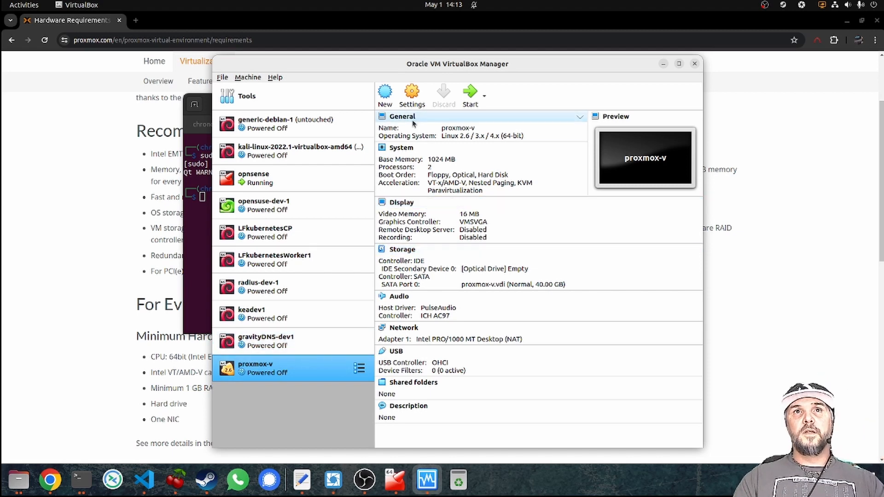
Open proxmox-v's settings and review the System Processor and Acceleration tabs.
click(415, 99)
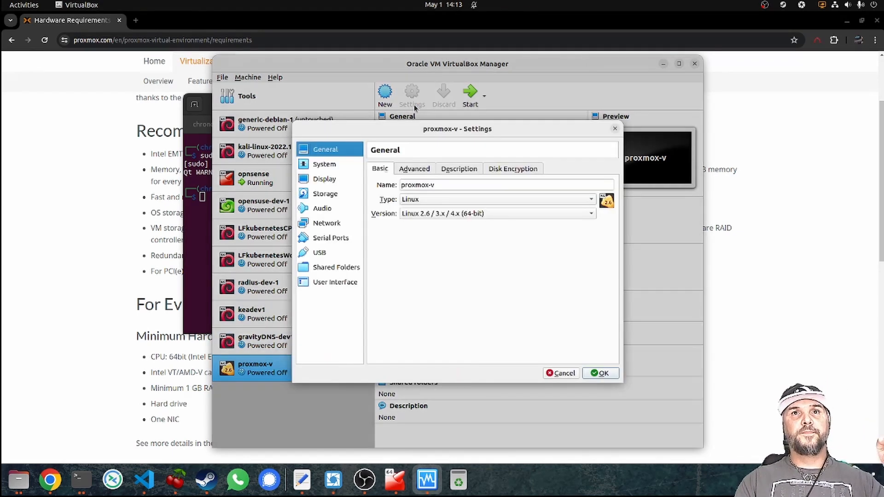
click(324, 164)
click(437, 169)
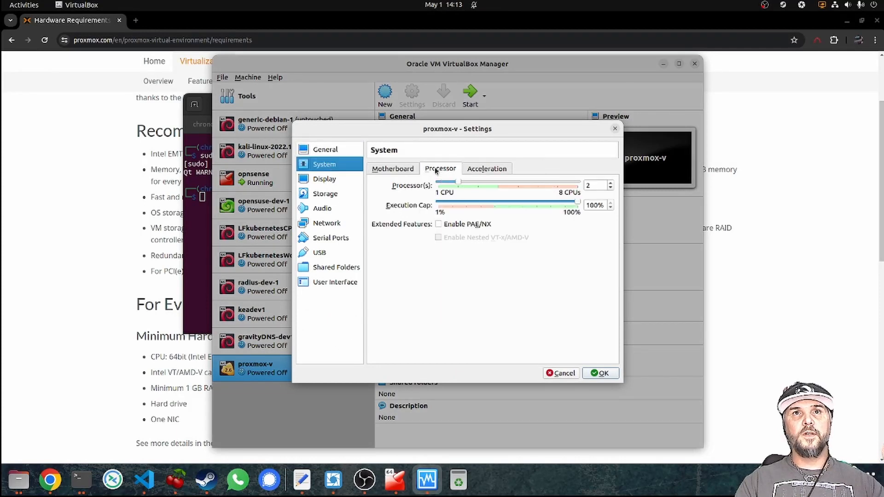
click(483, 168)
mouse_move(484, 201)
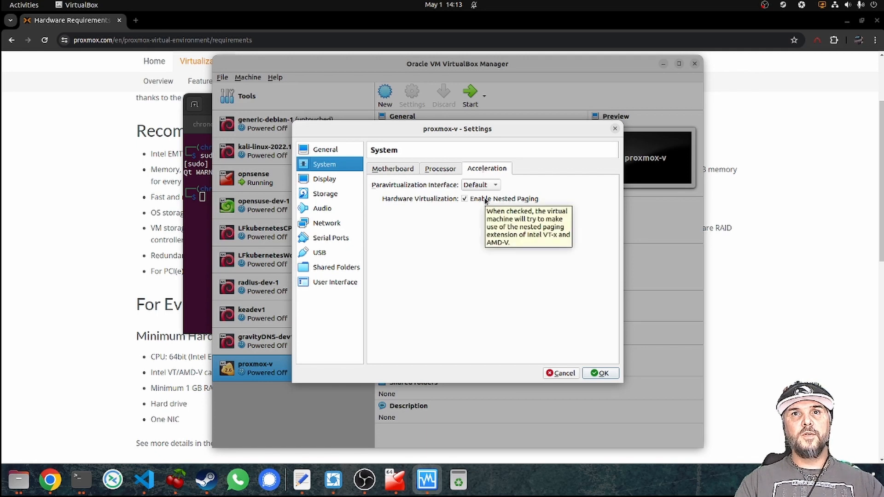
click(449, 170)
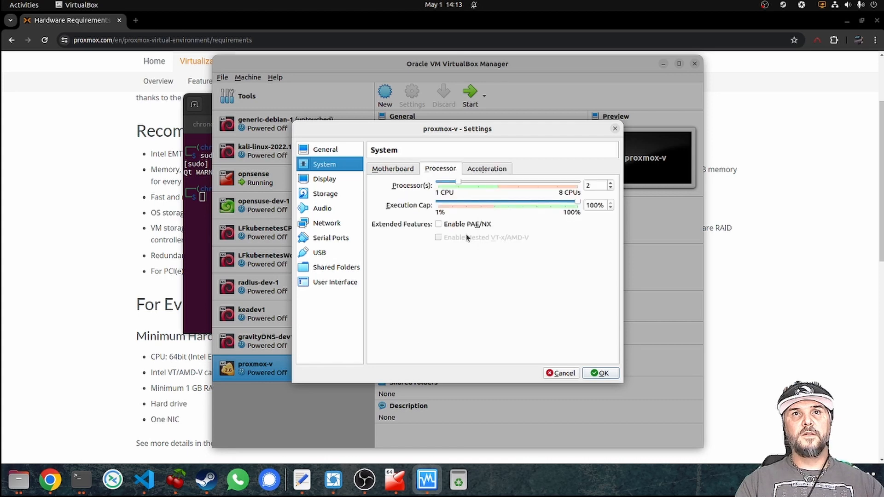
click(477, 170)
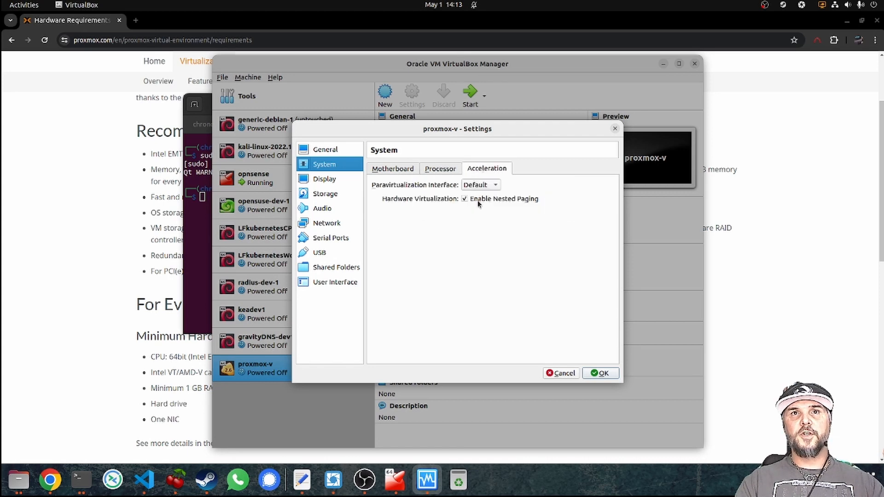
Review proxmox-v's Display, Storage and Audio pages, ending back on Storage.
click(327, 178)
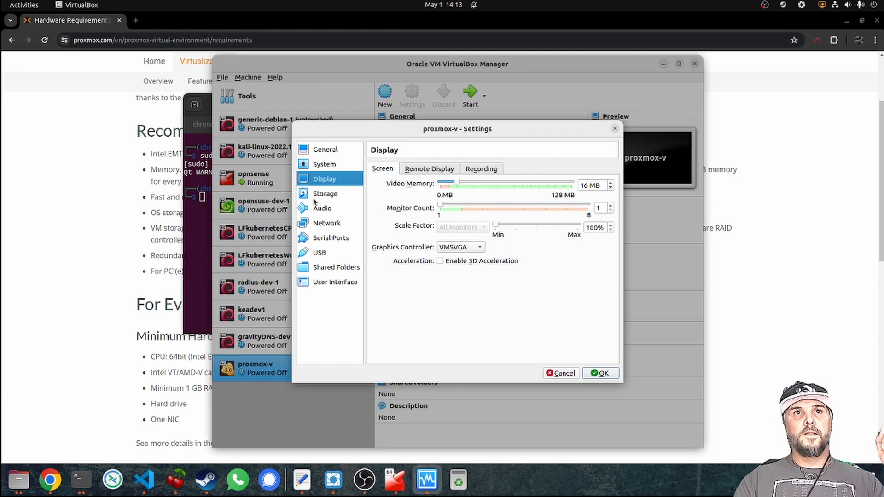
click(328, 194)
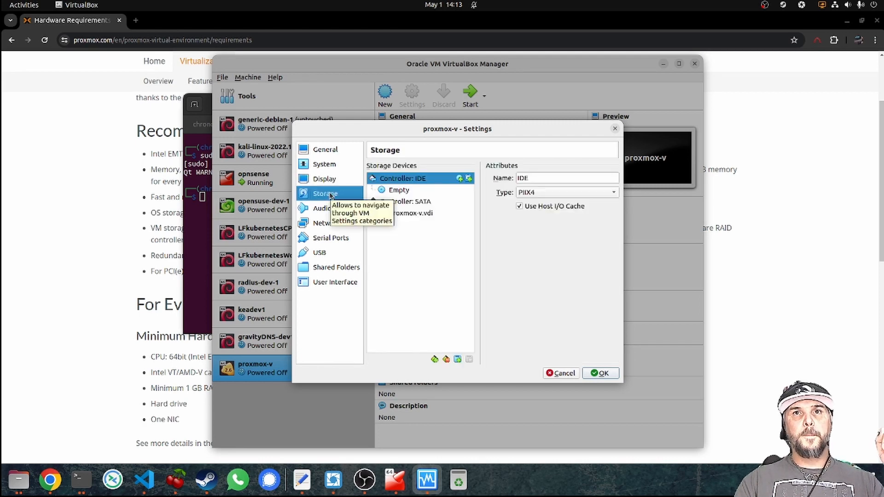
click(329, 207)
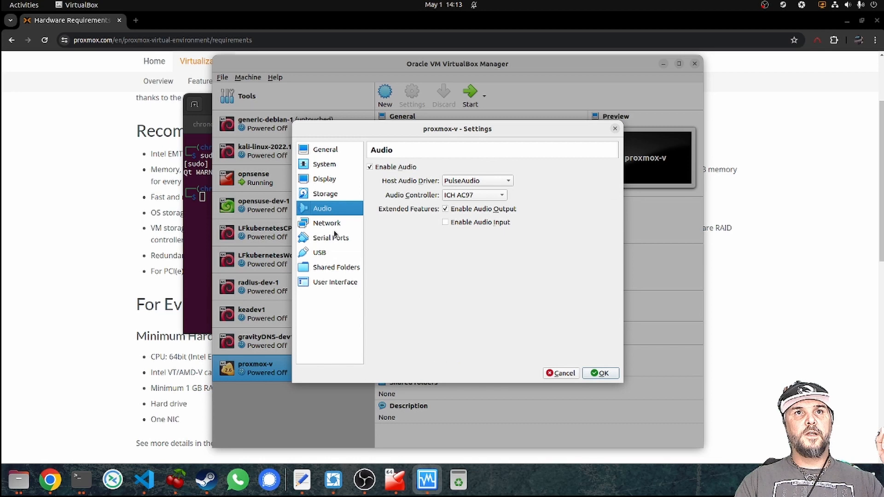
click(327, 193)
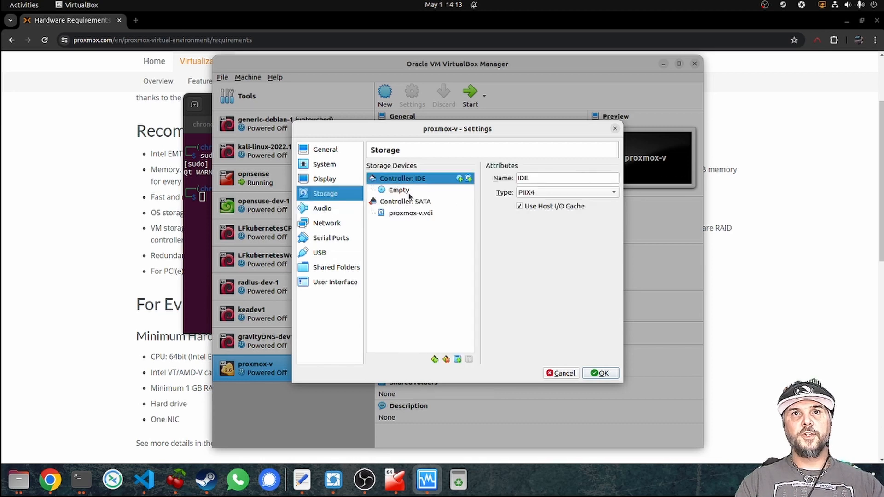
Insert proxmox-ve_8.2-1.iso into proxmox-v's empty IDE optical drive and save the settings.
click(408, 192)
click(613, 177)
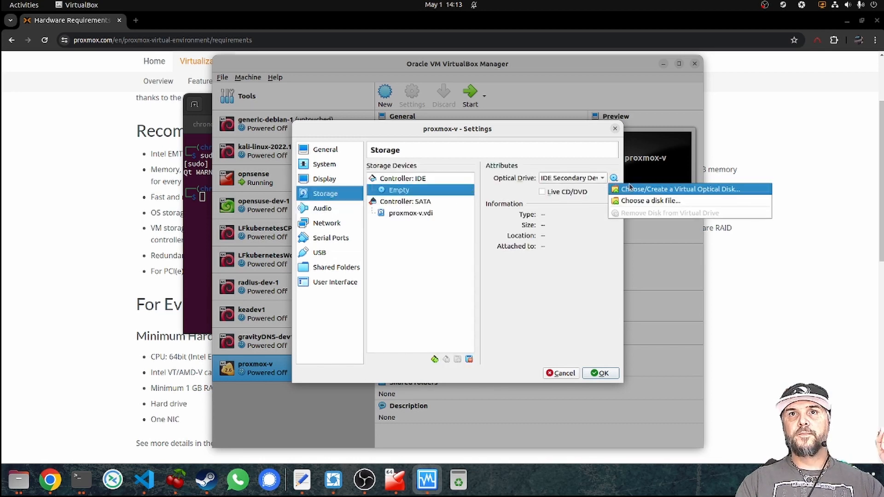
click(630, 189)
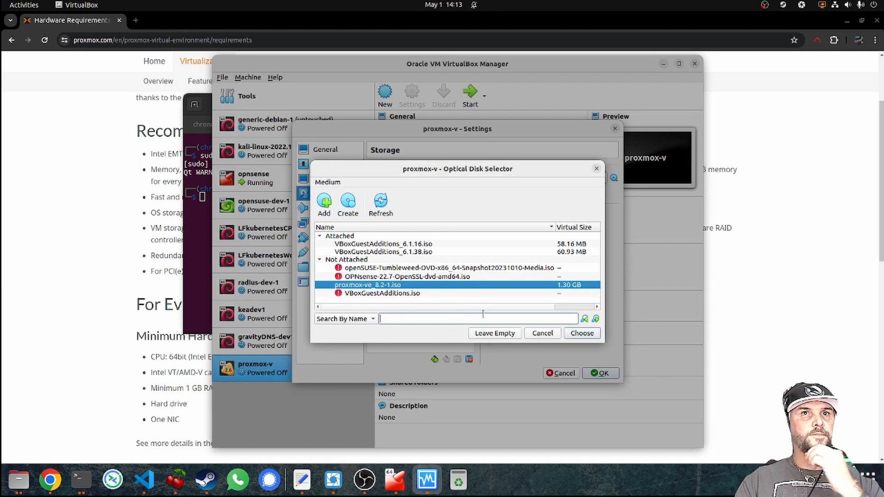
click(582, 333)
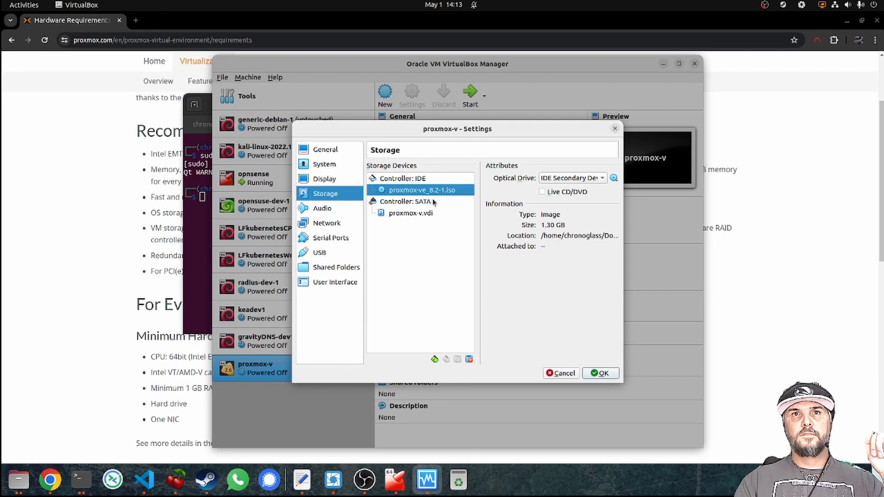
click(600, 373)
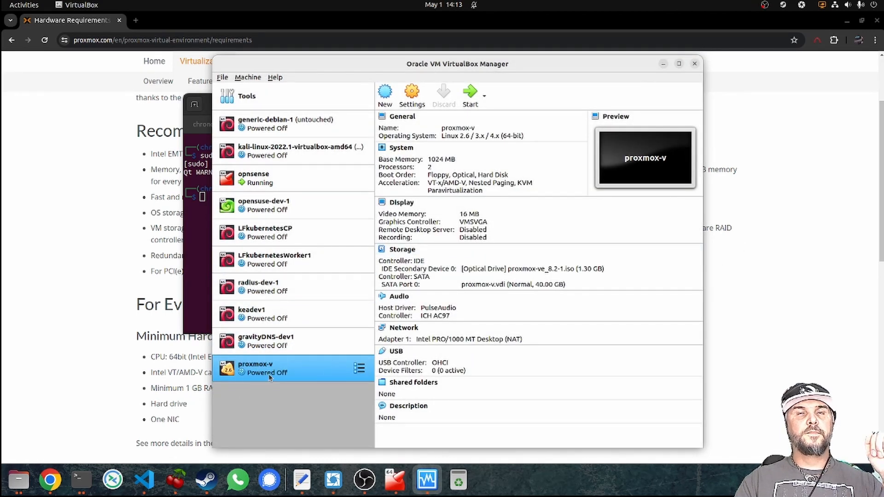
Attach proxmox-v's Adapter 1 and newly enabled Adapter 2 to the host-only network vboxnet0.
click(415, 90)
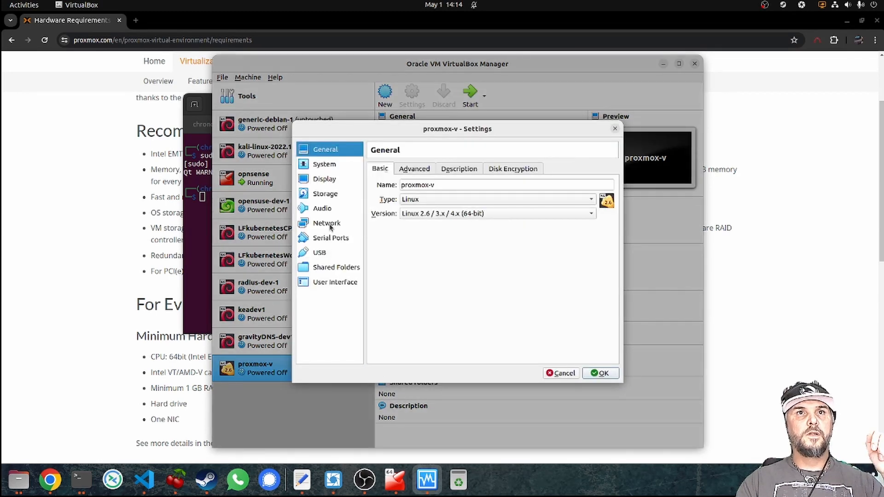
click(333, 225)
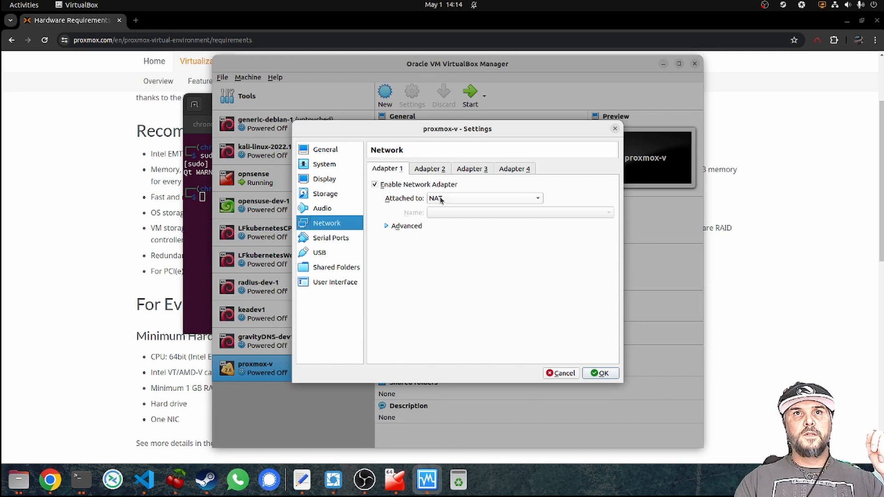
click(457, 199)
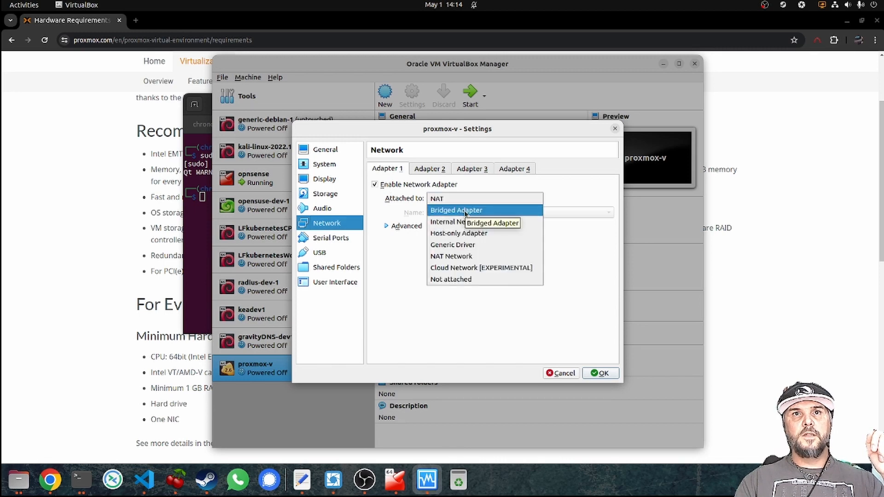
click(468, 233)
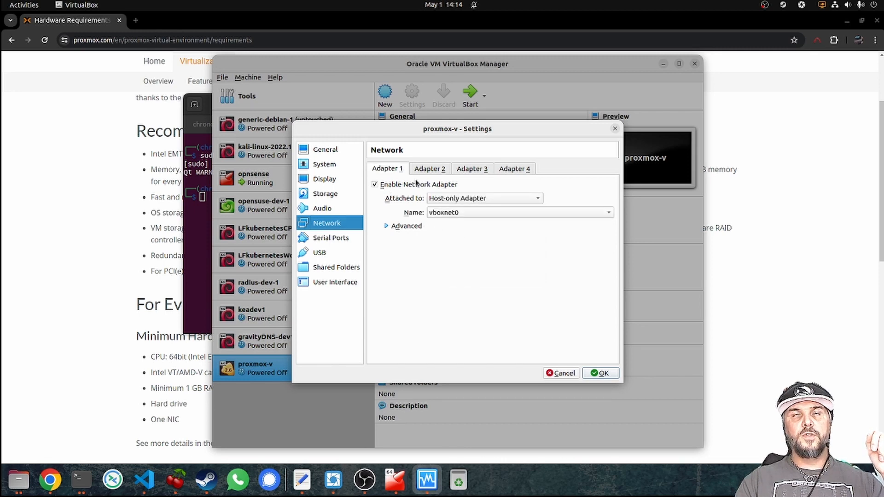
click(431, 170)
click(388, 185)
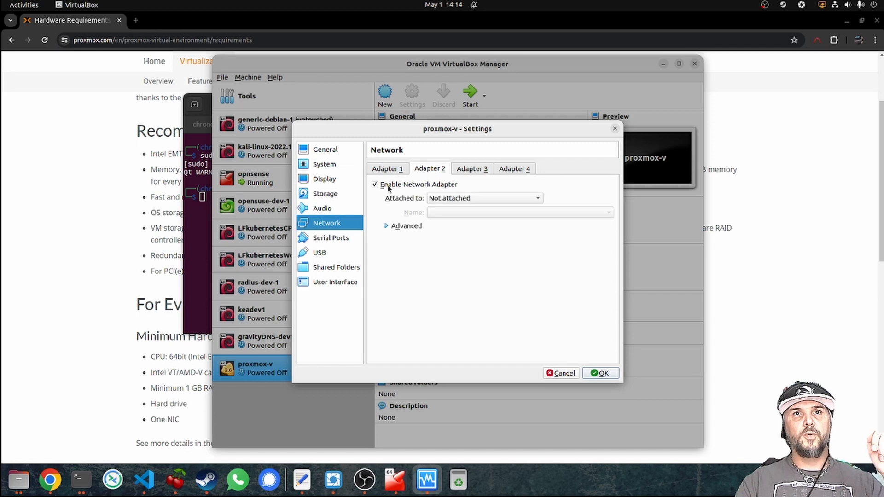
click(478, 197)
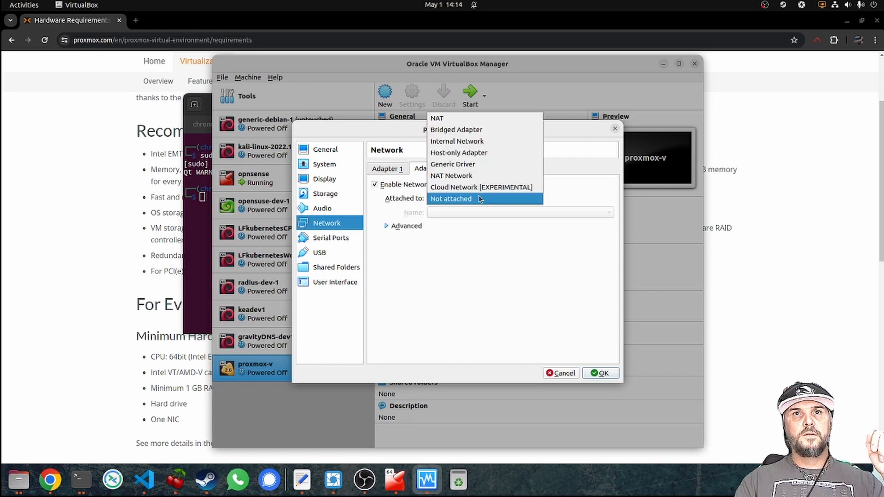
click(478, 153)
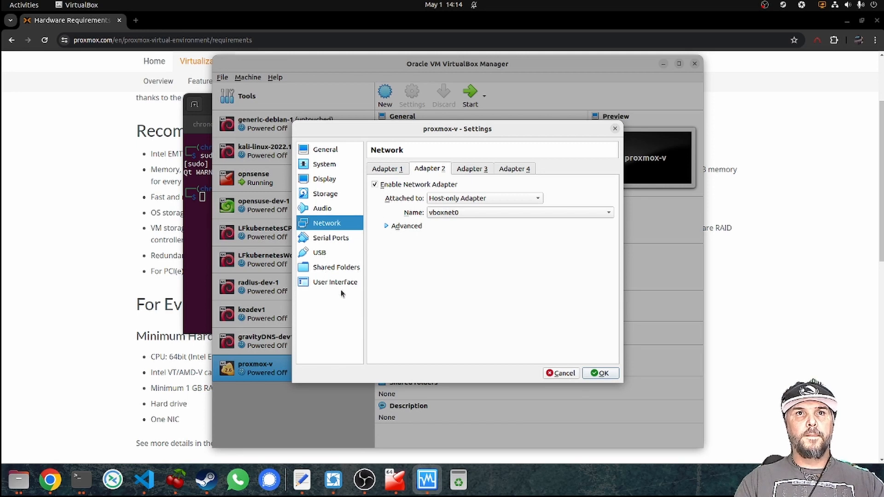
click(597, 374)
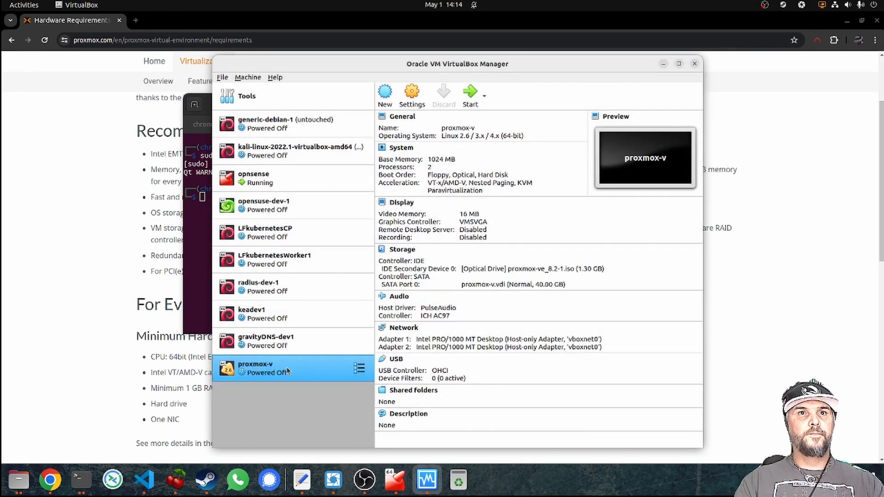
Compare opnsense's two network adapters, then start the proxmox-v virtual machine.
click(283, 179)
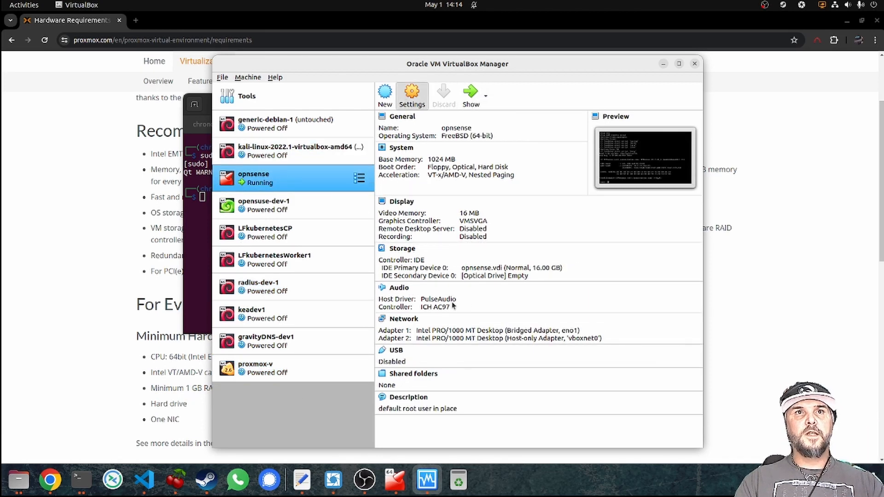
key(ctrl+s)
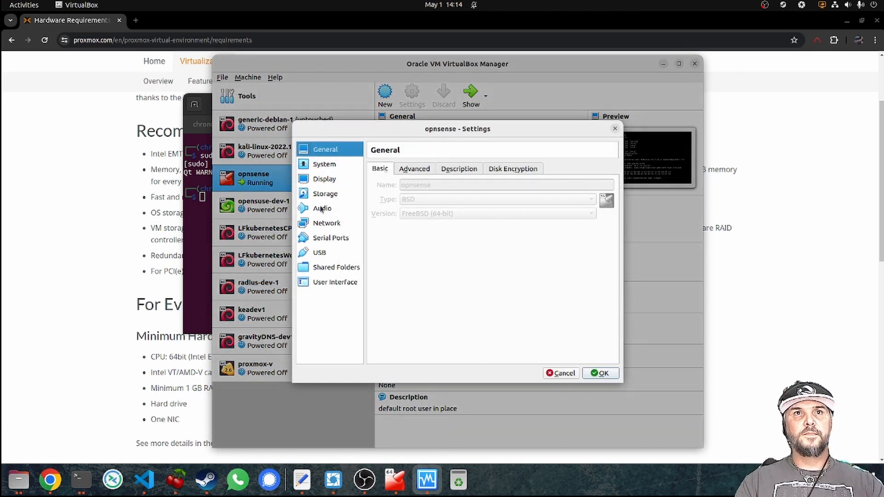
click(326, 223)
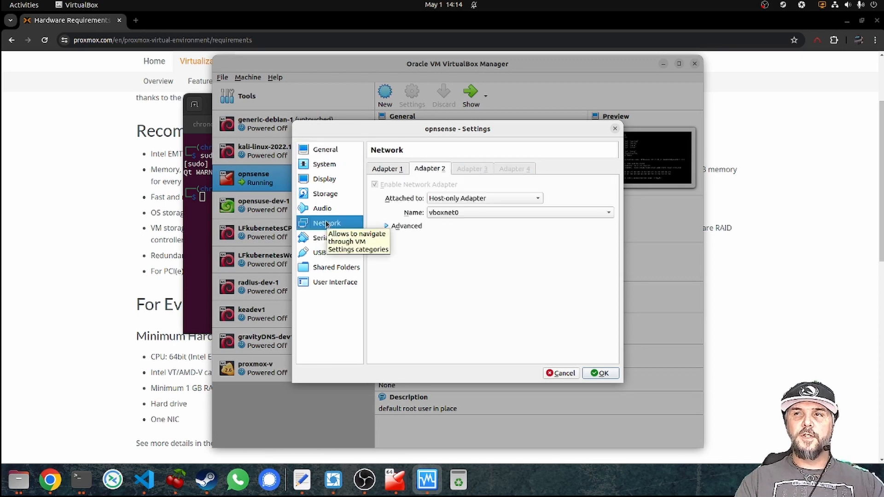
click(396, 170)
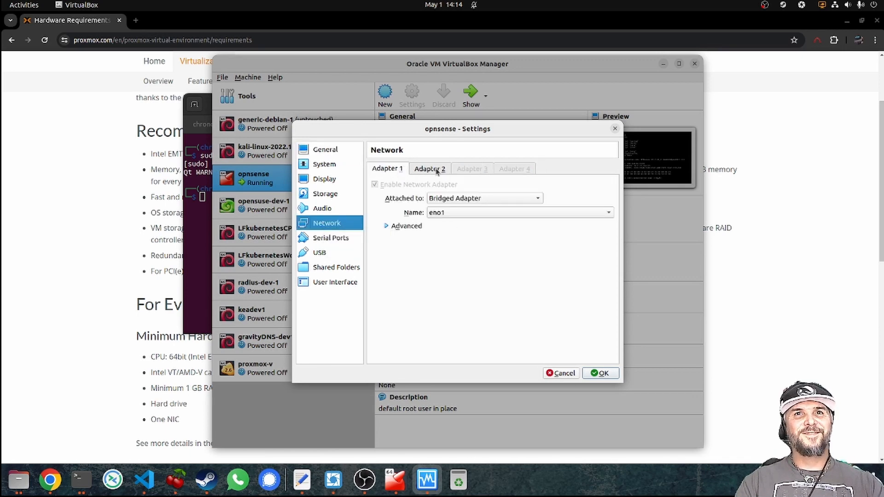
click(436, 170)
click(599, 373)
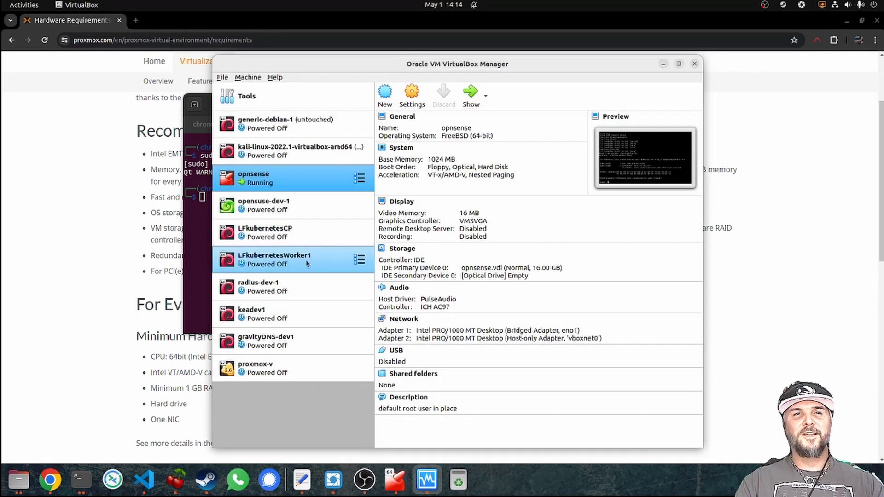
click(283, 372)
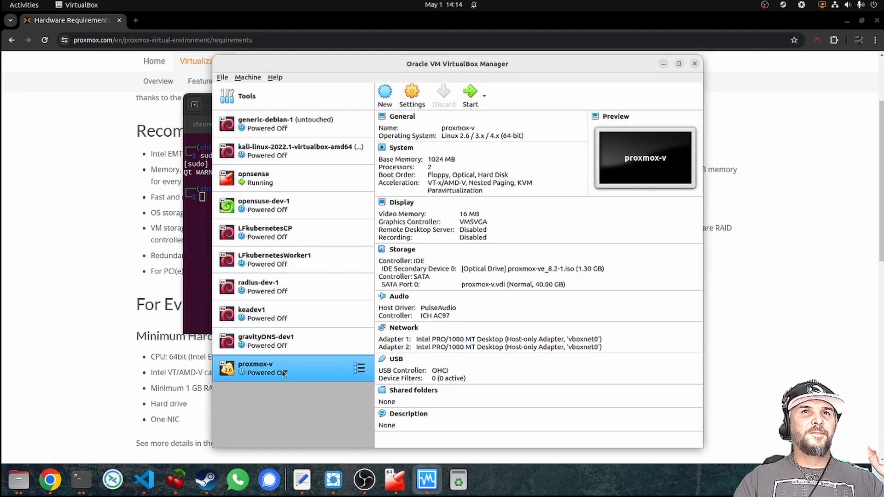
click(469, 95)
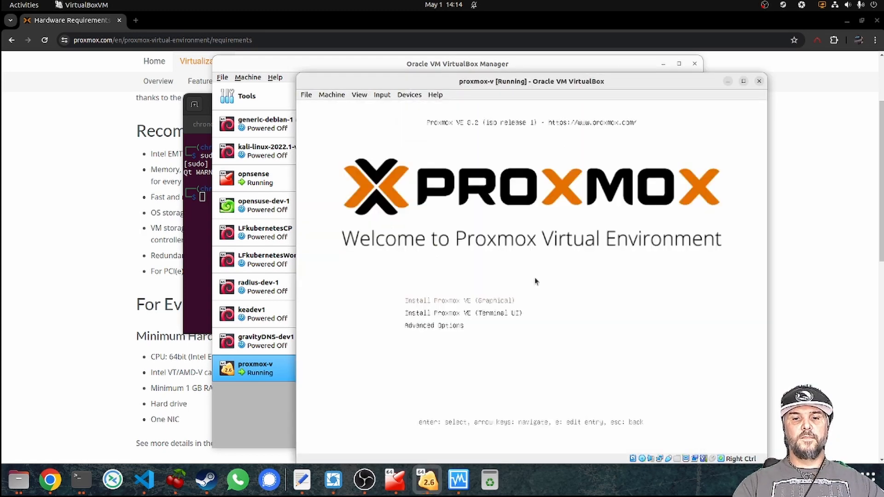
Launch Install Proxmox VE (Graphical) and dismiss the low-memory and missing-KVM warnings.
key(Return)
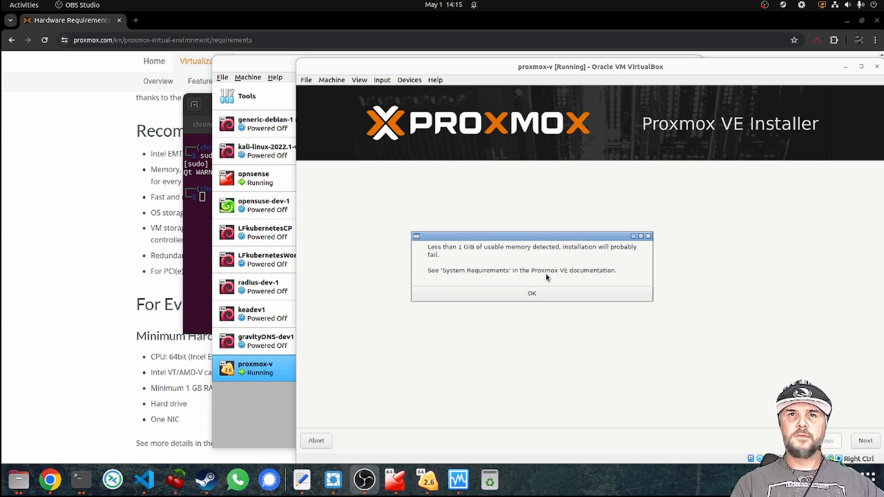
click(529, 295)
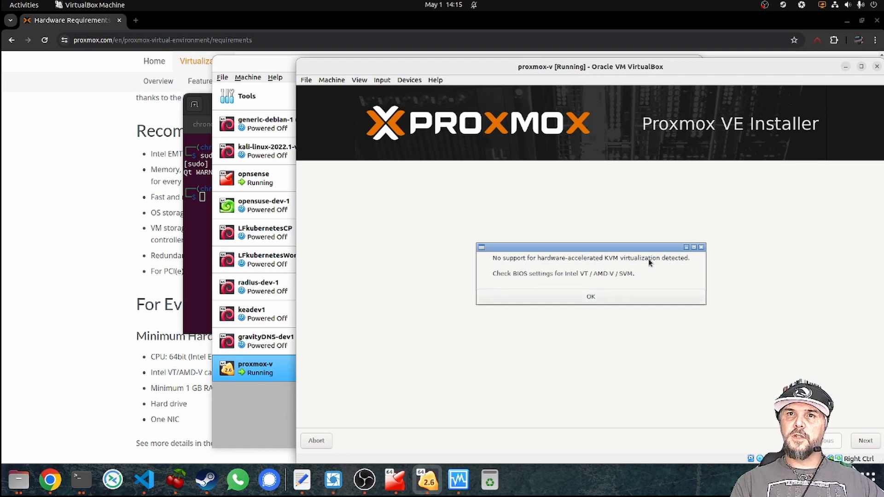
click(592, 297)
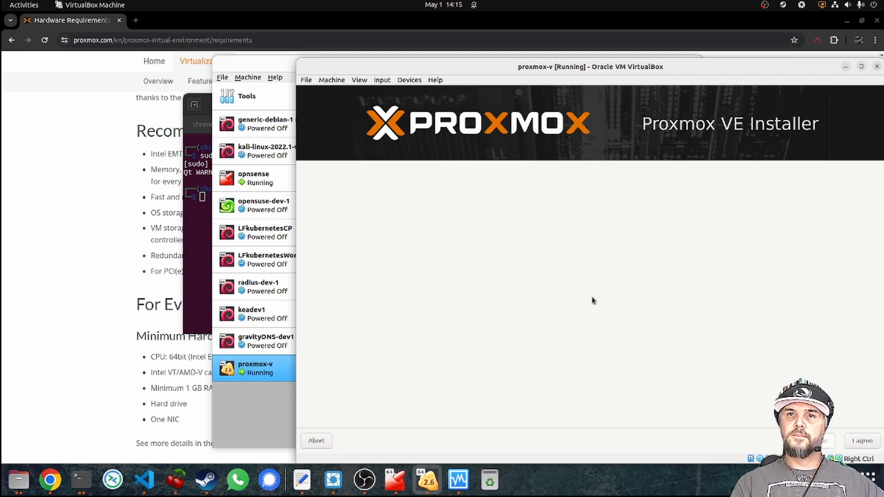
Accept the license agreement and continue past the target hard disk step.
click(863, 442)
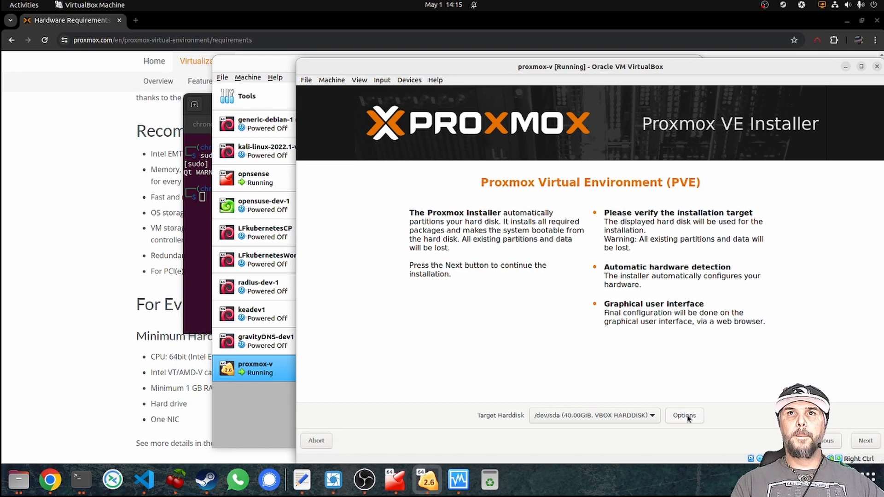
drag(502, 68, 434, 66)
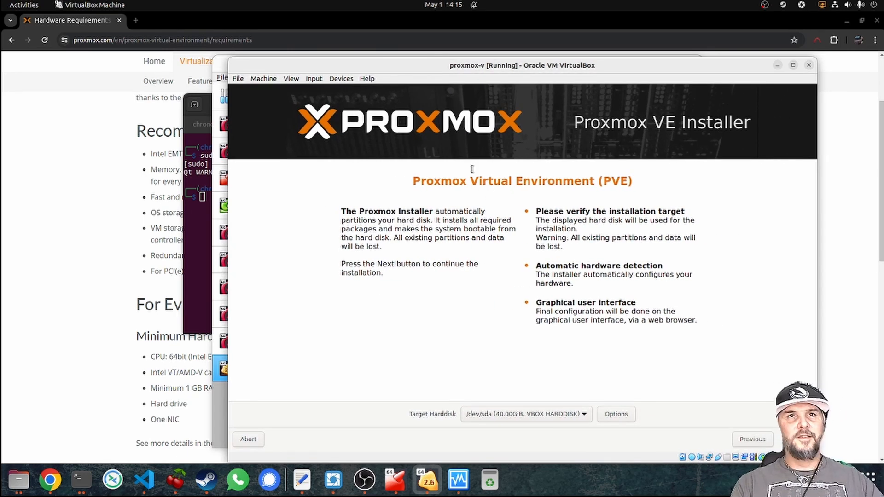
click(340, 79)
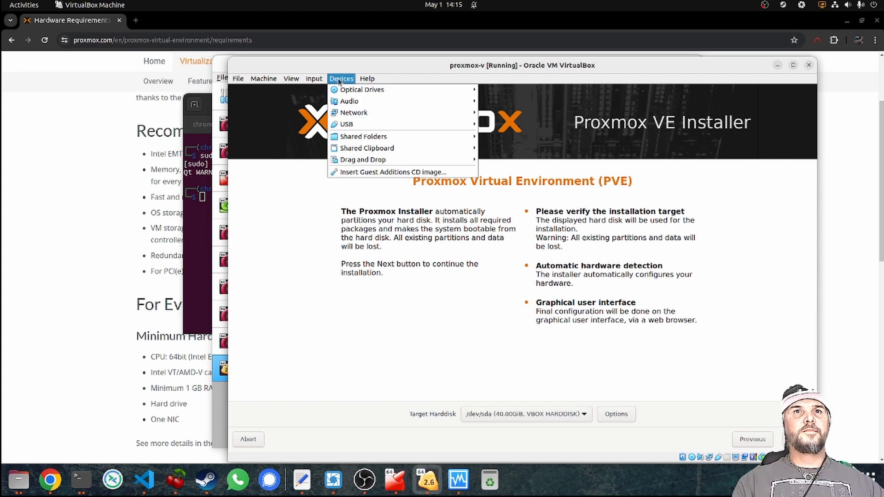
click(339, 79)
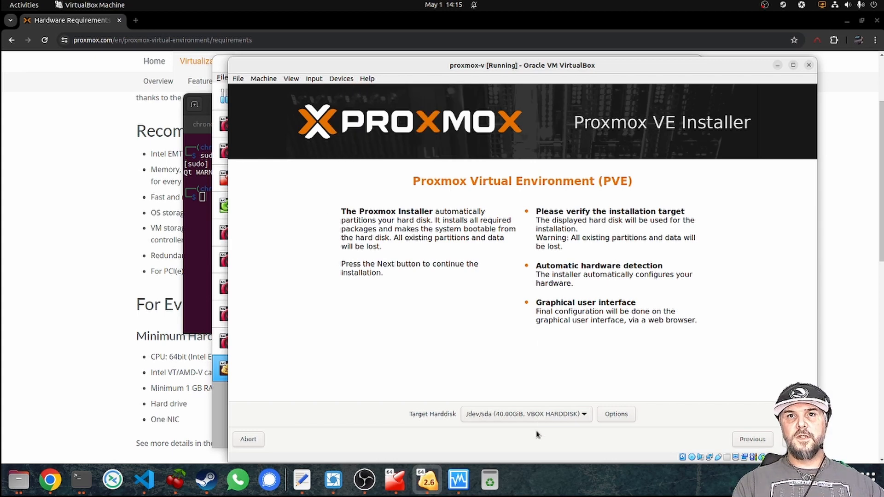
click(797, 439)
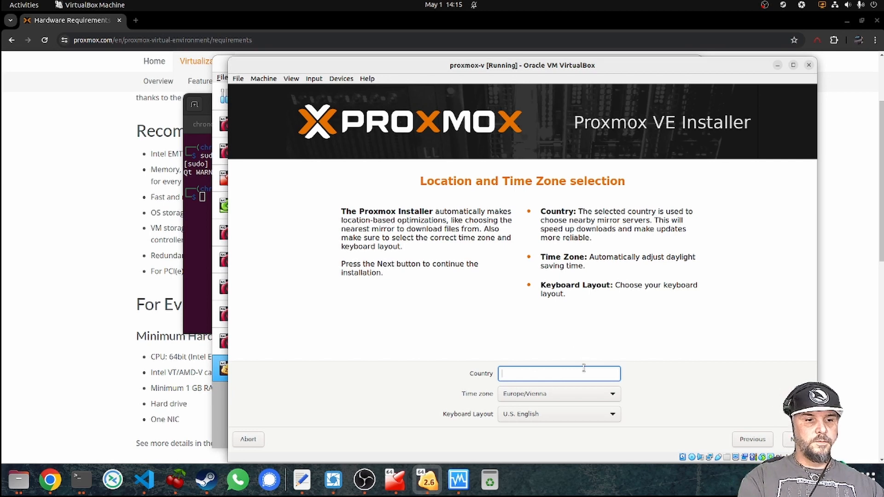
Set country to United States and time zone to America/Los_Angeles, then continue.
text(U)
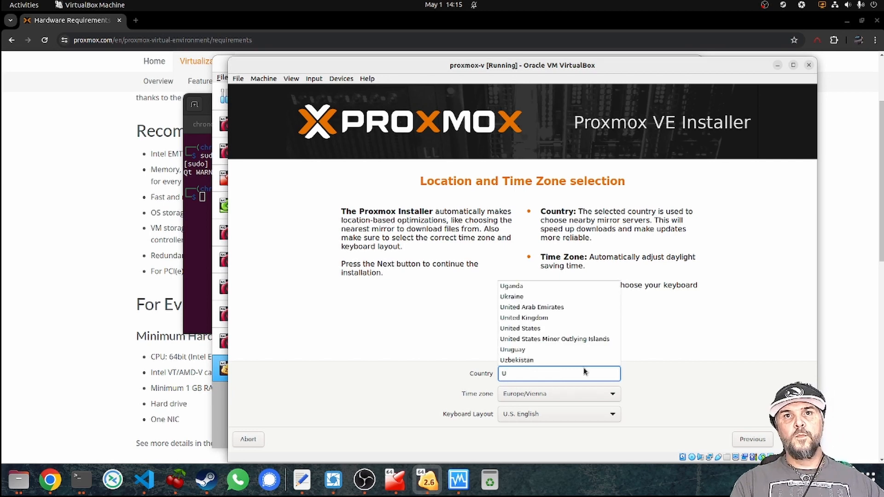
click(545, 327)
click(557, 389)
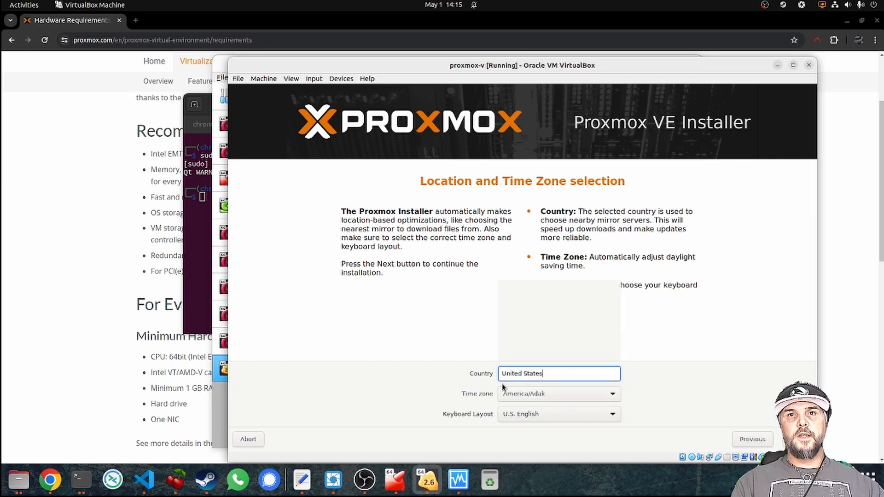
click(574, 395)
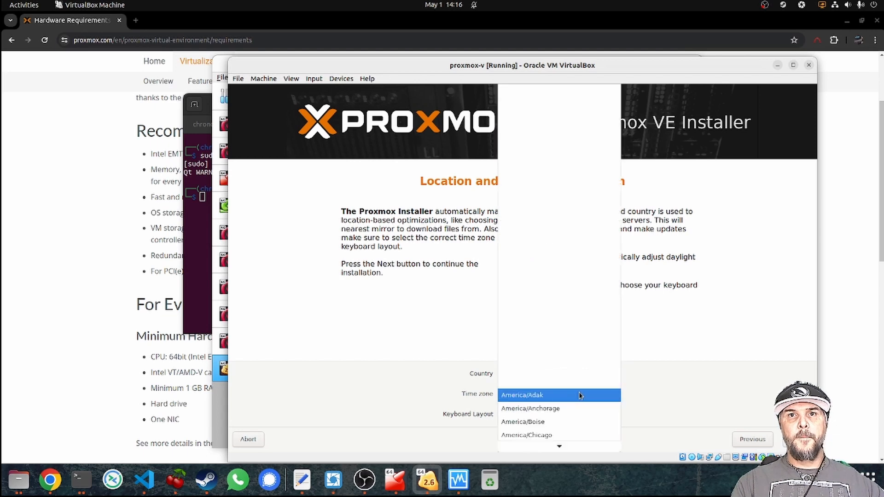
scroll(573, 405, down, 3)
scroll(575, 405, down, 5)
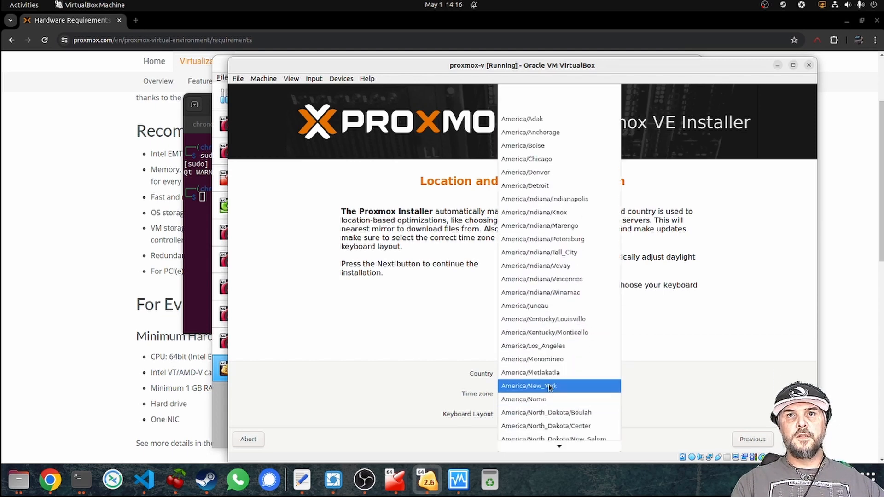
click(552, 346)
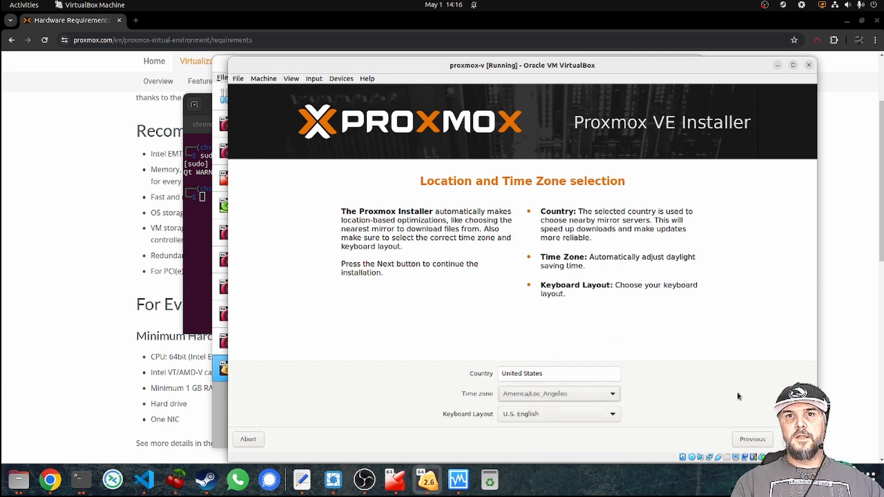
click(796, 439)
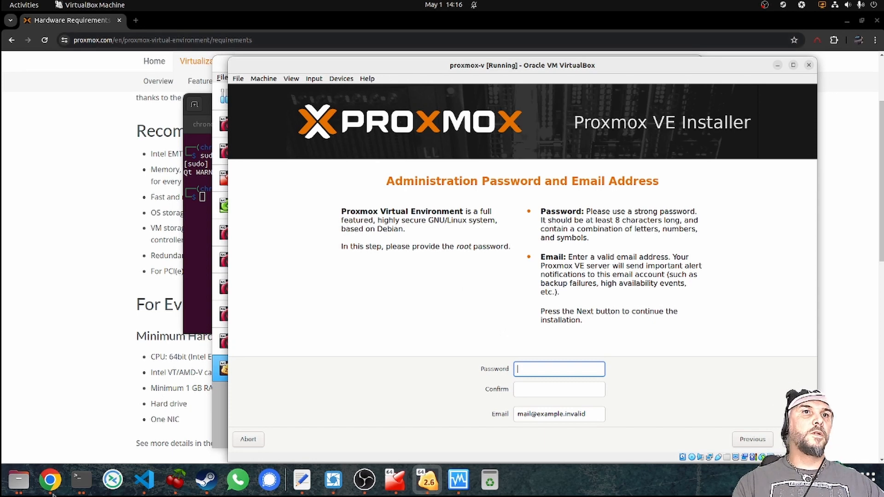
Run pwgen 25 in Terminal and copy one of the generated passwords.
click(81, 480)
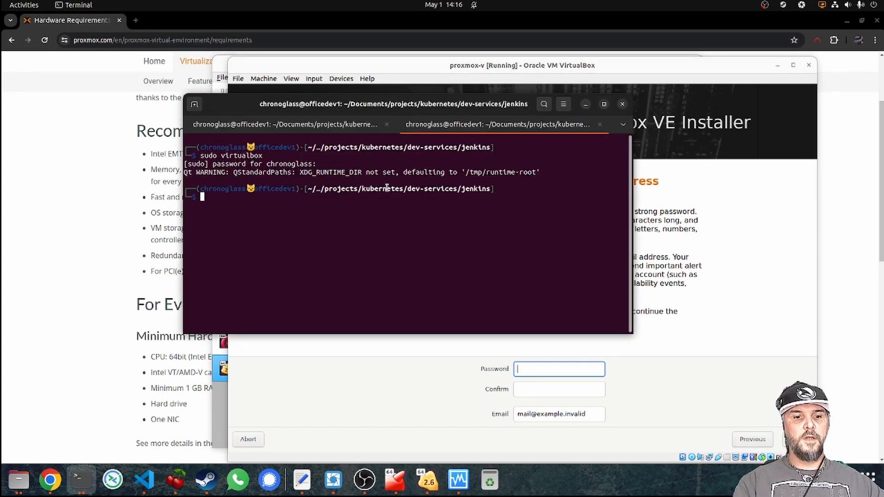
text(pw)
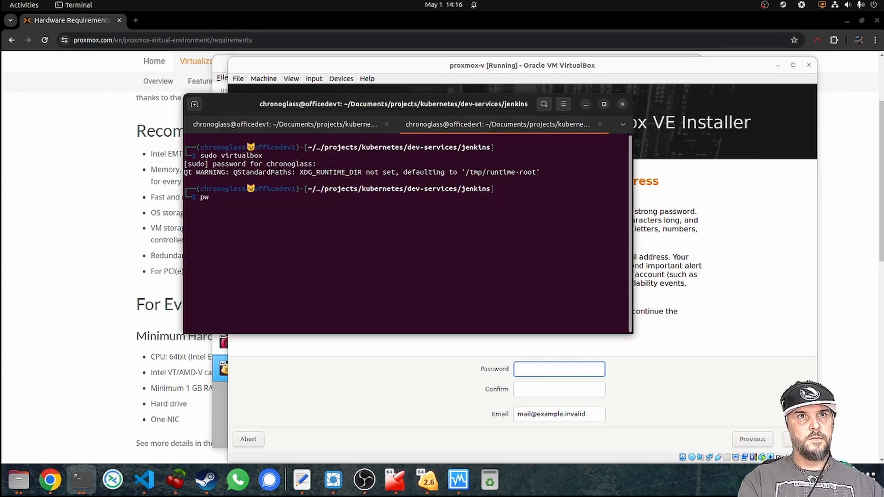
text(gen 2)
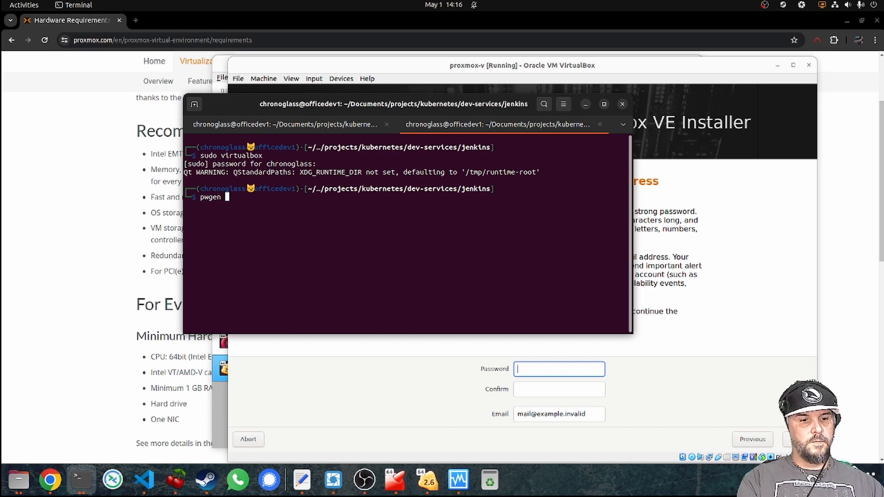
text(5)
key(Return)
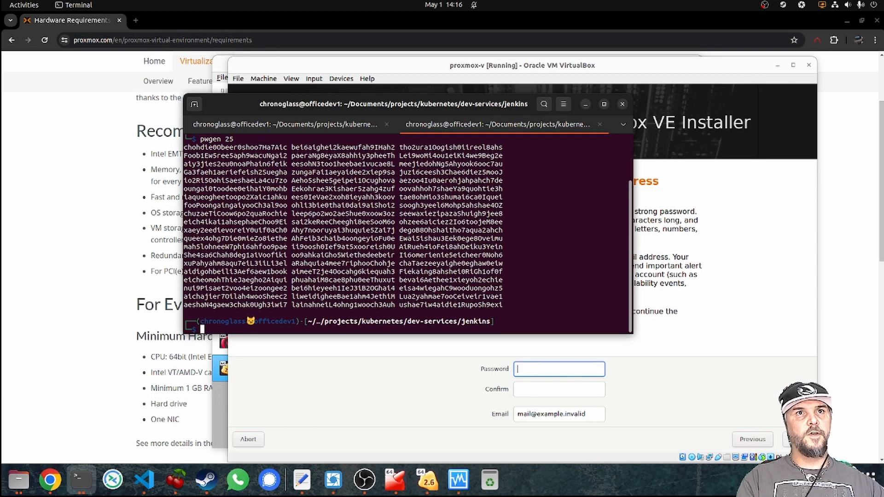
double_click(426, 239)
right_click(426, 239)
click(444, 248)
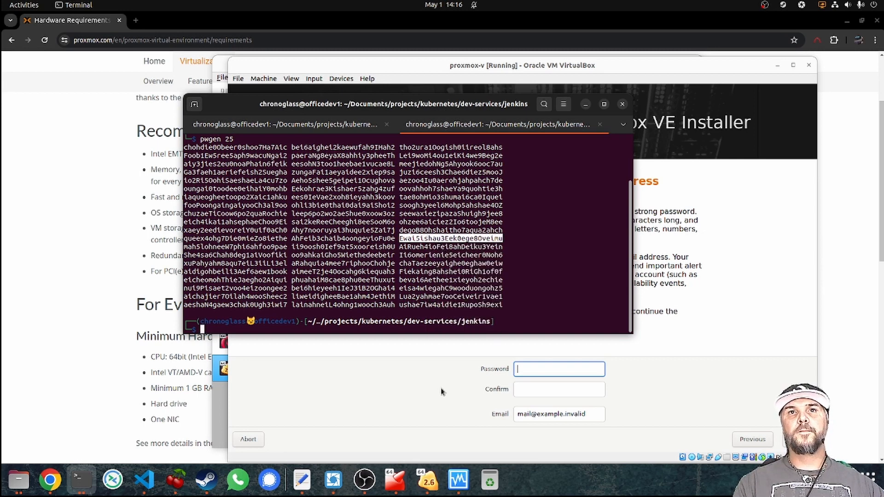
click(302, 480)
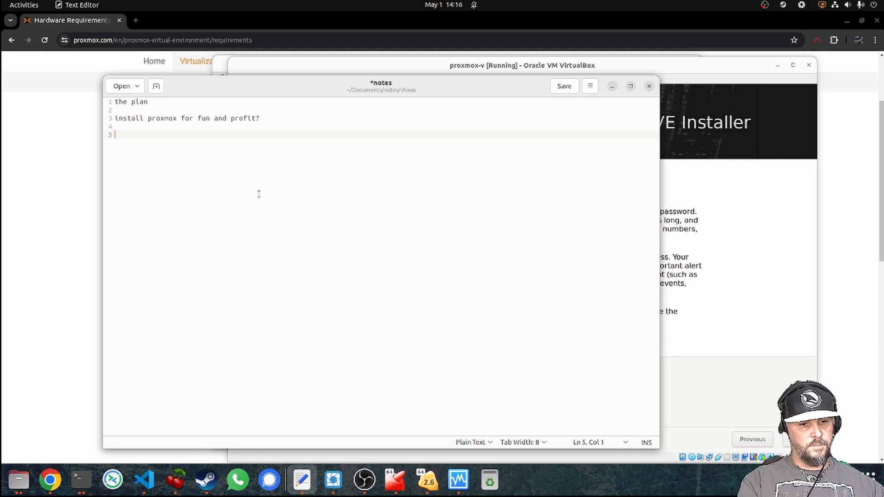
Add a 'dev passwd' line to the notes with the copied password pasted after it.
text(dev passwd:)
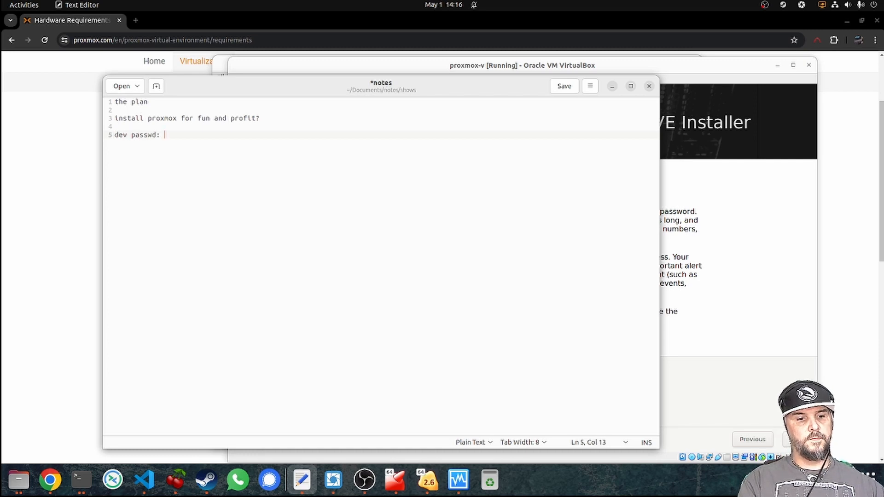
key(ctrl+v)
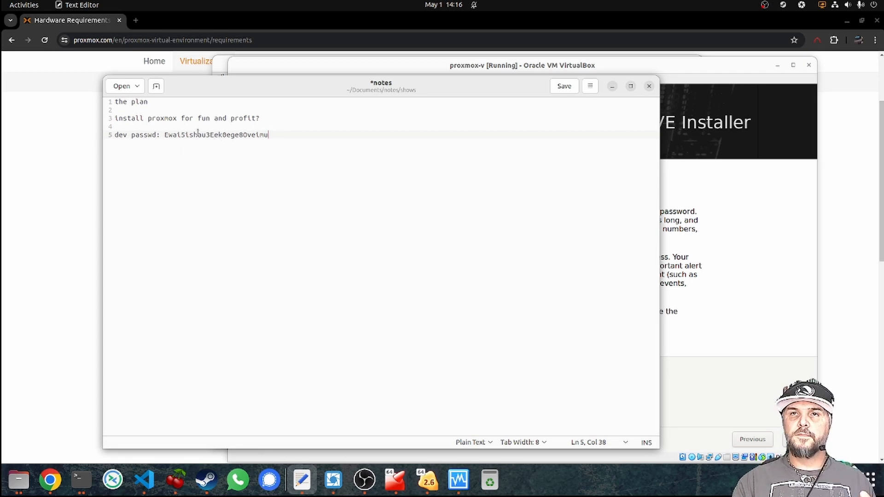
click(694, 370)
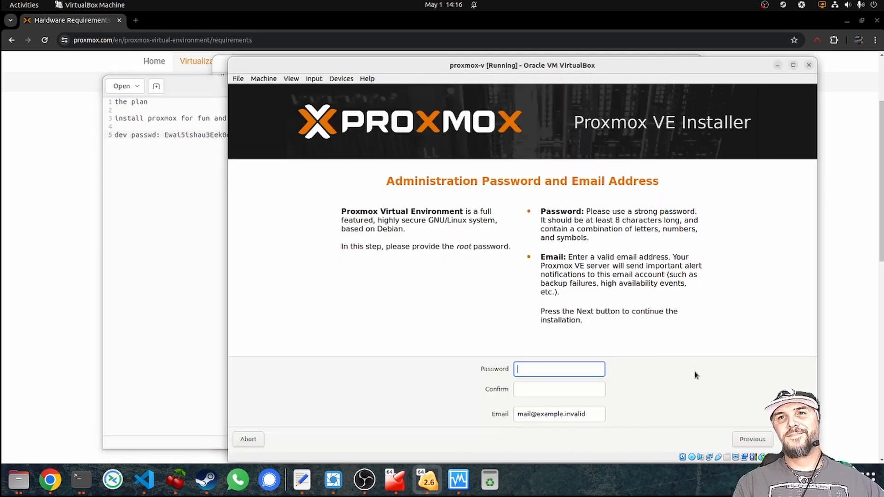
Turn on host-to-guest clipboard sharing after pasting into the Password field proves unavailable.
right_click(534, 370)
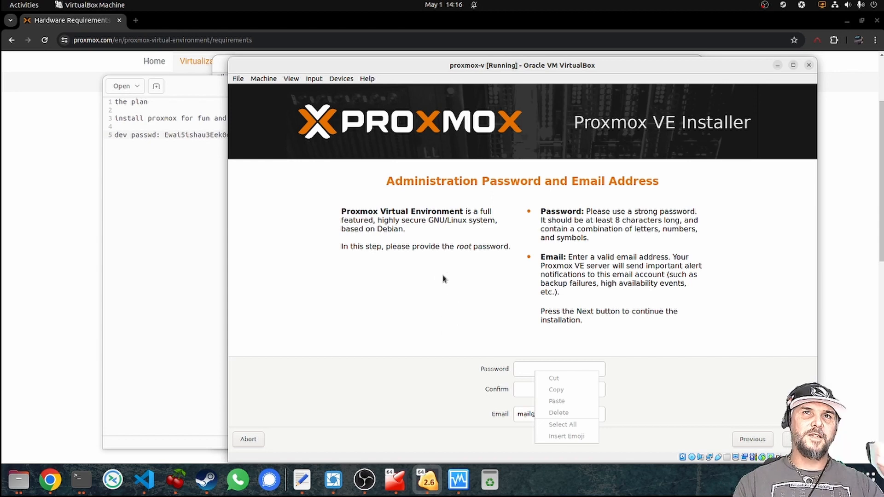
click(412, 309)
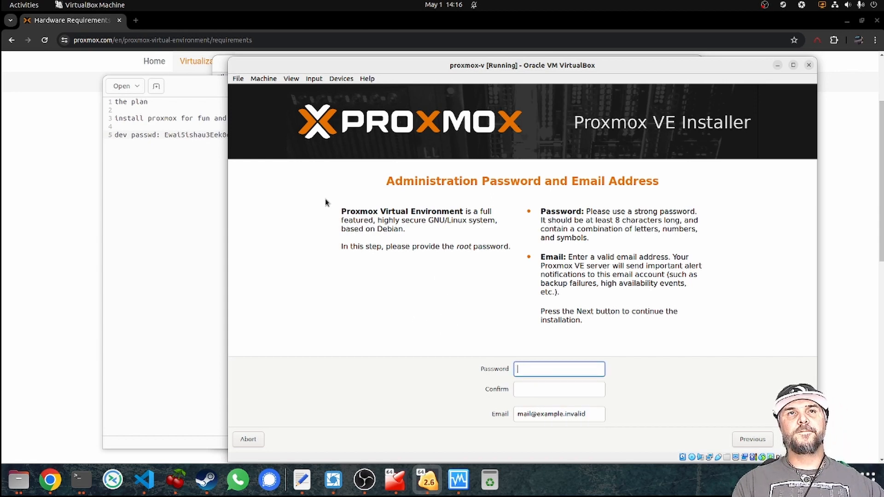
click(314, 79)
mouse_move(318, 90)
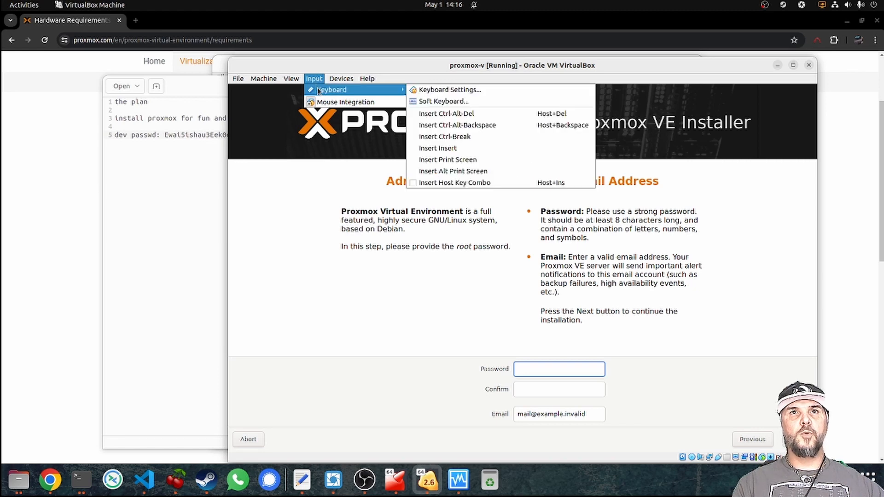
mouse_move(338, 81)
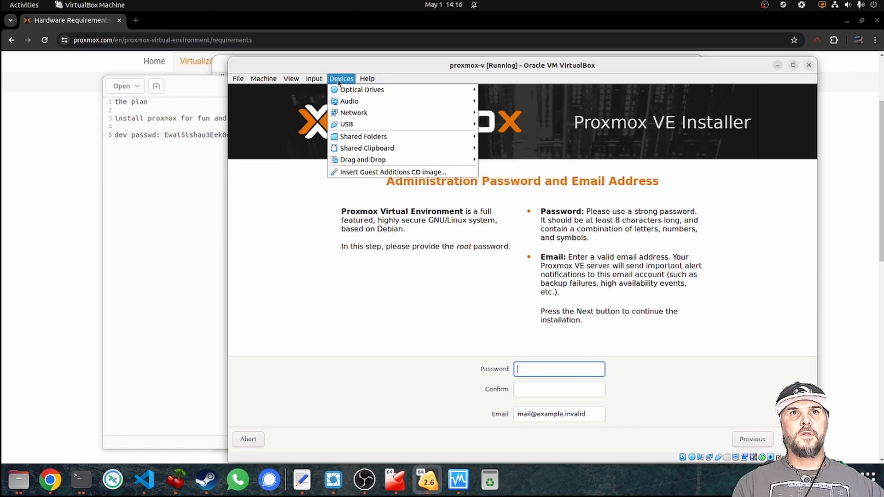
mouse_move(366, 149)
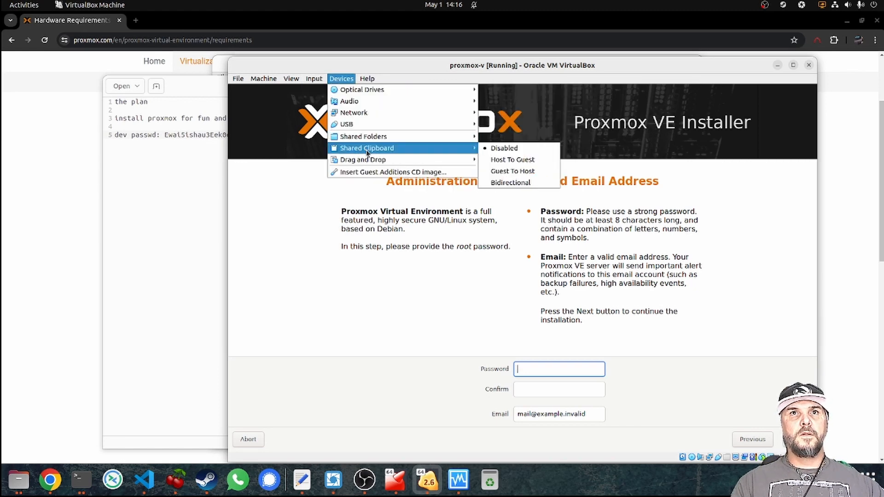
click(527, 161)
Copy the saved password from the notes and attempt to paste it into the Password field.
click(191, 182)
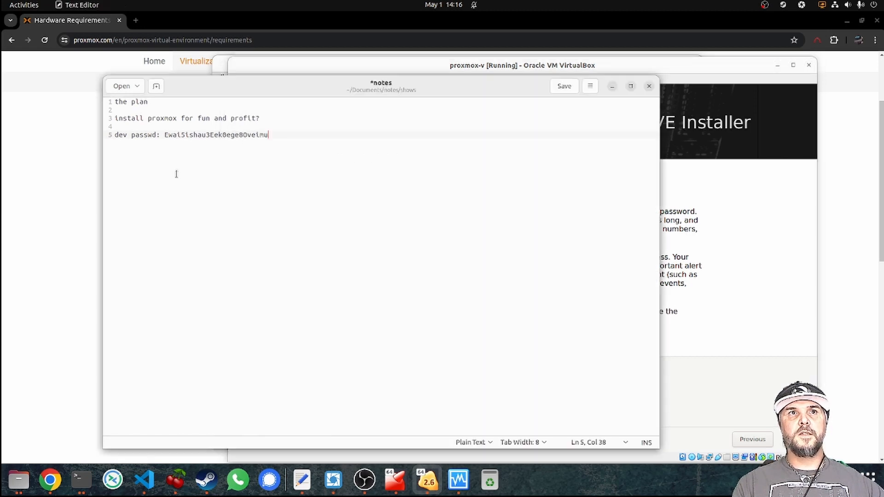
double_click(189, 135)
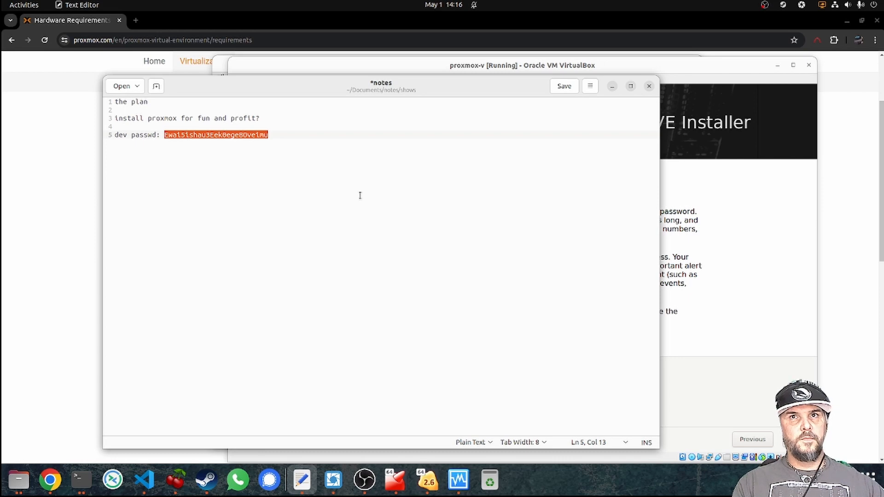
click(714, 290)
click(530, 369)
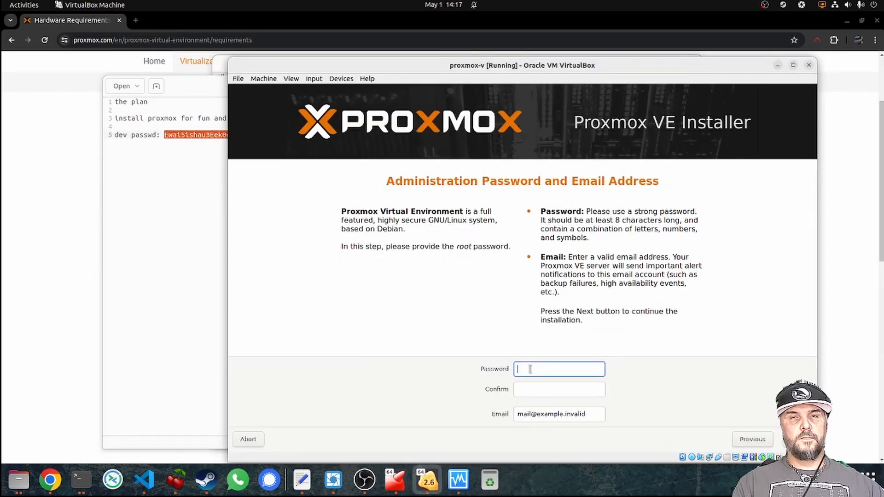
right_click(530, 369)
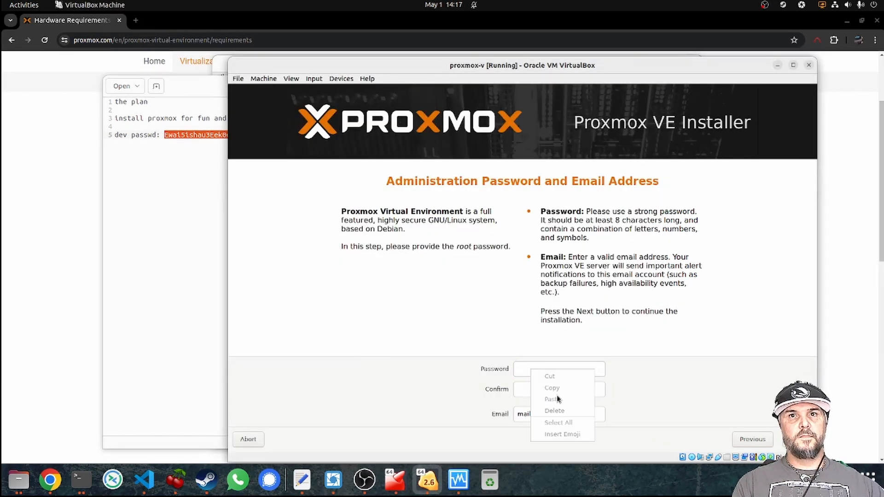
click(524, 369)
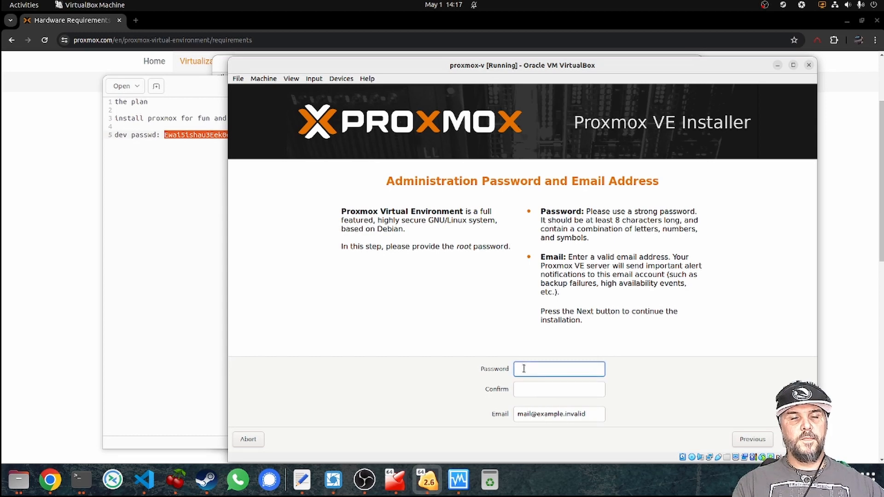
Set the VM's Shared Clipboard to Bidirectional.
click(341, 78)
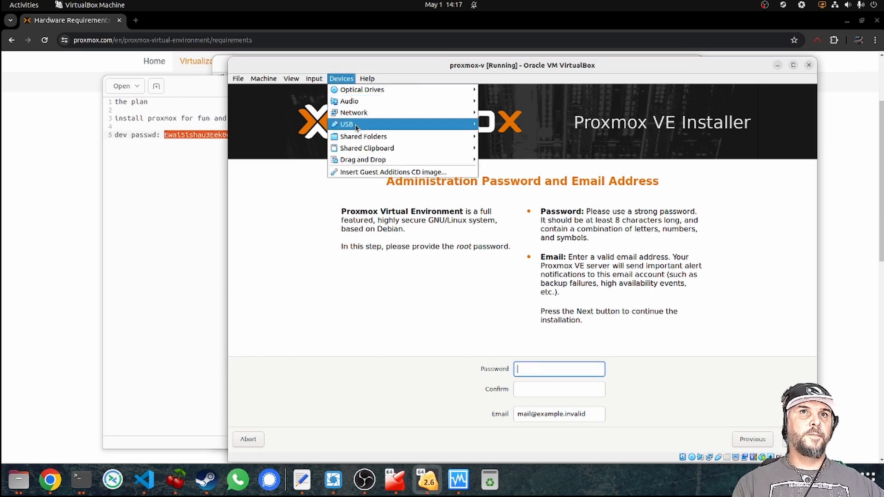
mouse_move(355, 137)
mouse_move(431, 148)
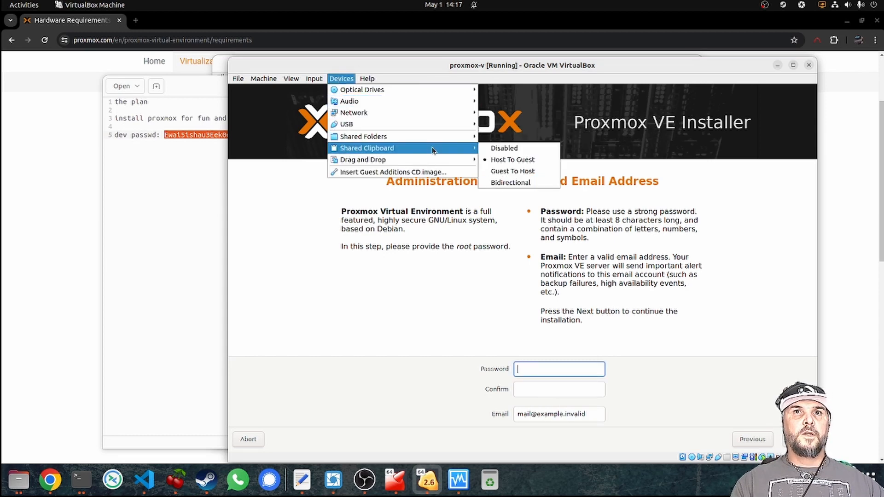
click(523, 183)
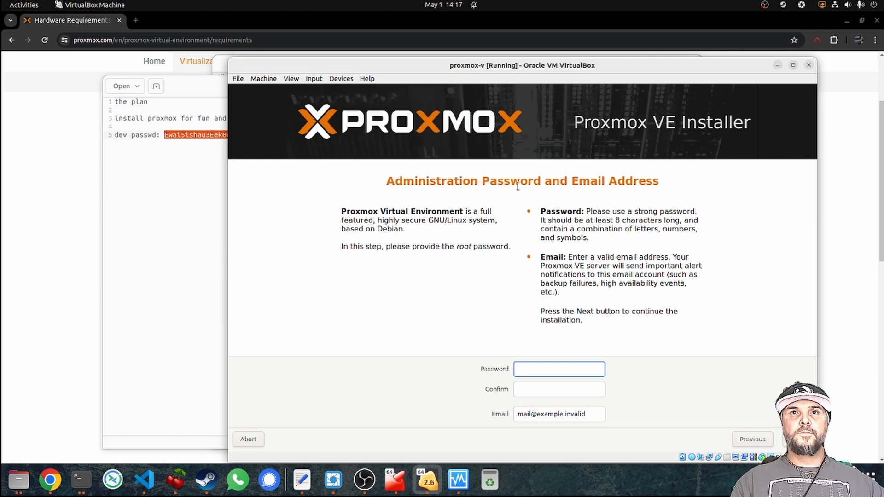
double_click(557, 211)
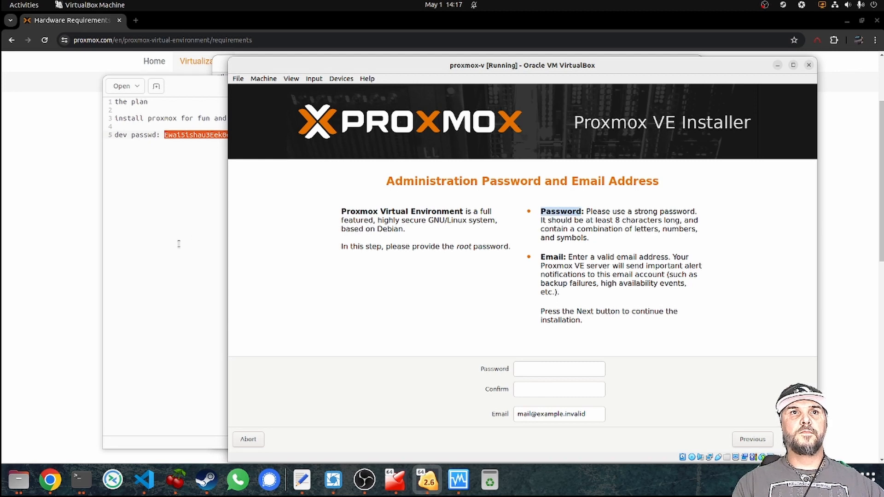
Test pasting the clipboard on a new line in the notes, then remove it.
click(179, 244)
key(Return)
key(ctrl+v)
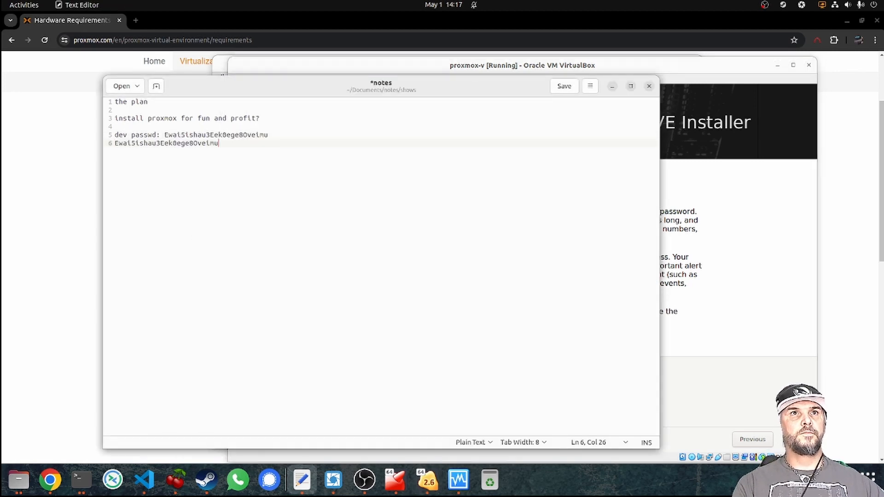
key(BackSpace)
key(BackSpace)
key(BackSpace)
key(BackSpace)
key(BackSpace)
key(BackSpace)
key(BackSpace)
key(BackSpace)
key(BackSpace)
key(BackSpace)
key(BackSpace)
key(BackSpace)
key(BackSpace)
key(BackSpace)
key(BackSpace)
key(BackSpace)
key(BackSpace)
key(BackSpace)
key(BackSpace)
key(BackSpace)
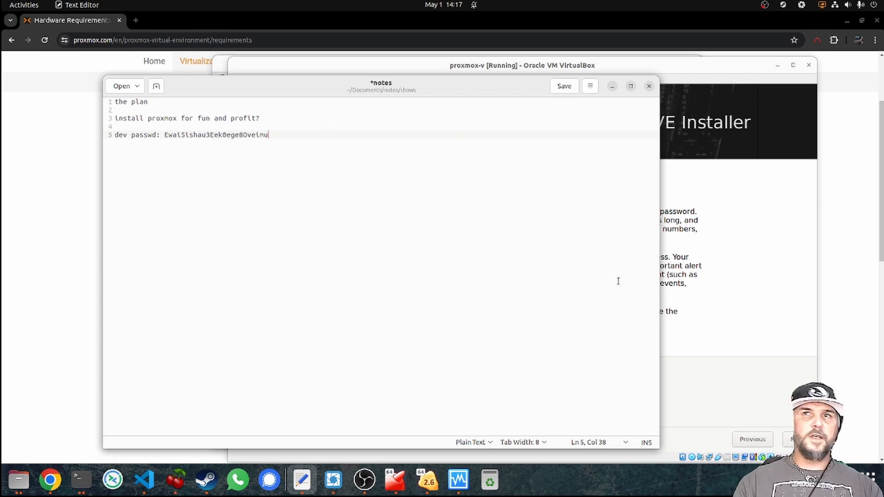
Type the first eight characters of the root password into the installer's Password field.
click(769, 295)
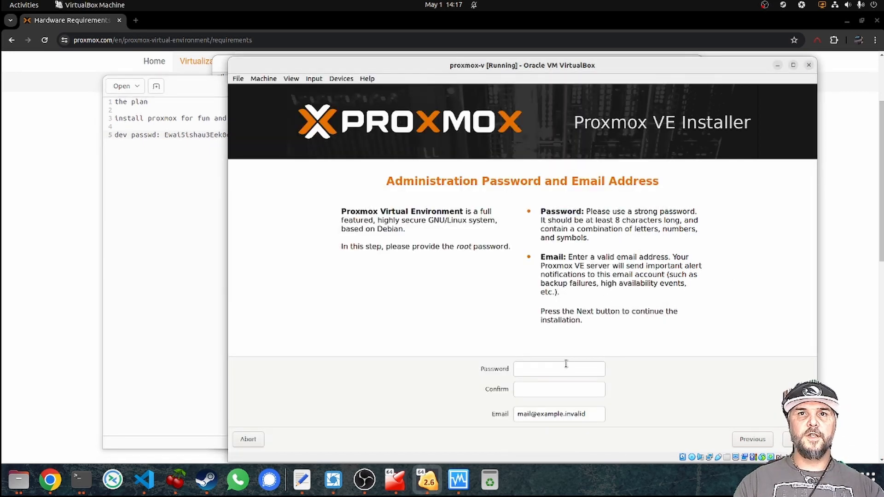
click(538, 368)
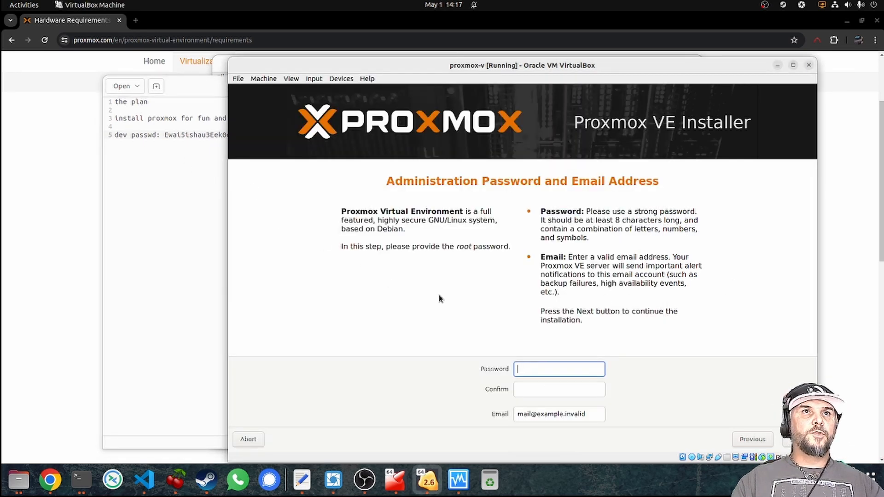
text(E)
key(BackSpace)
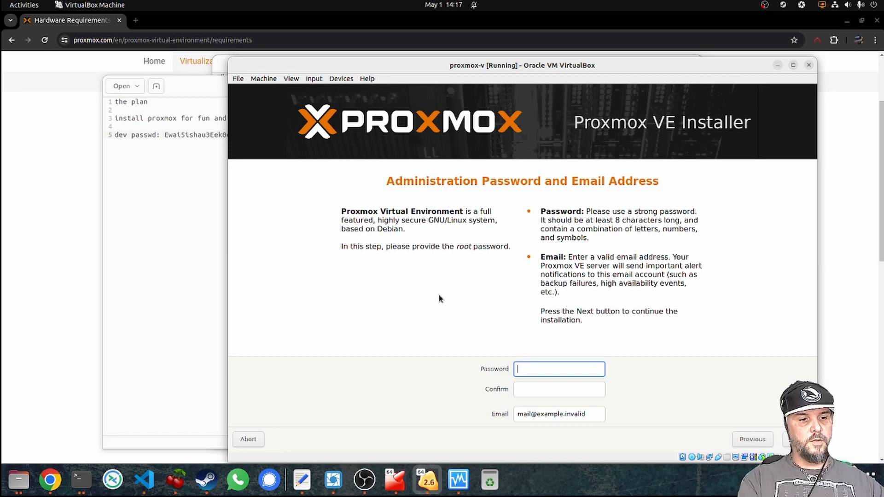
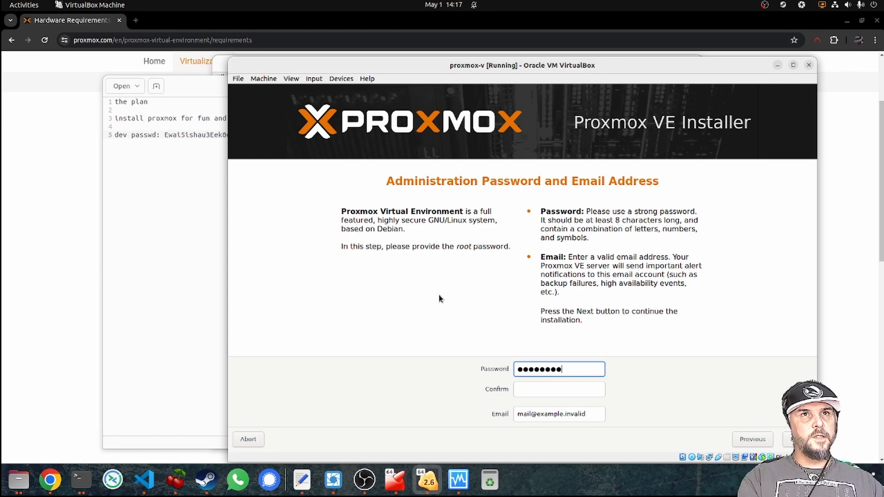
Trim the saved dev password in the notes and end it with '!'.
click(198, 135)
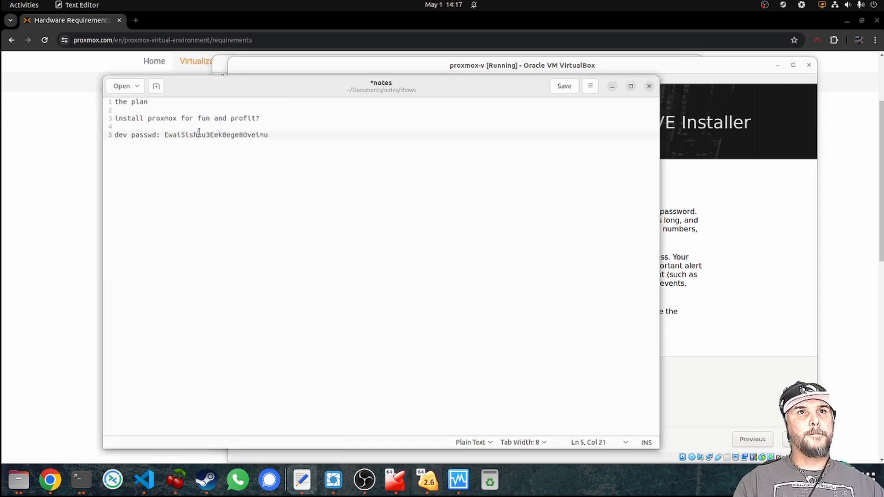
drag(198, 134, 282, 133)
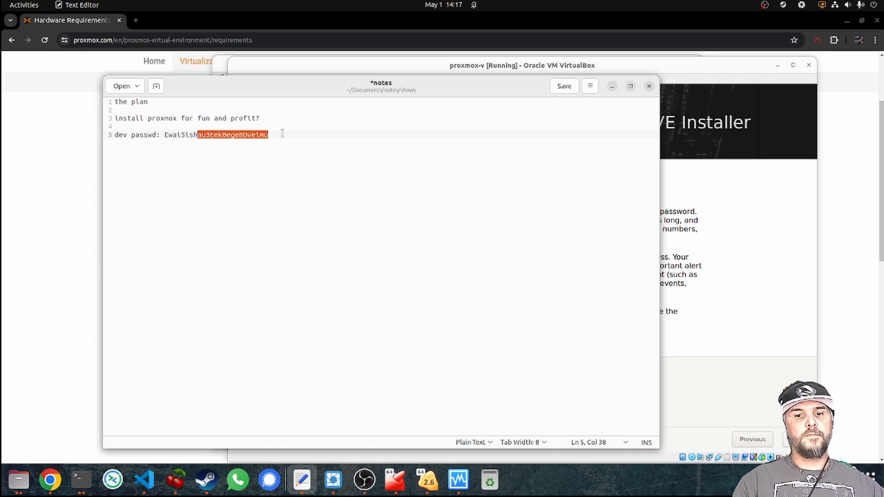
key(BackSpace)
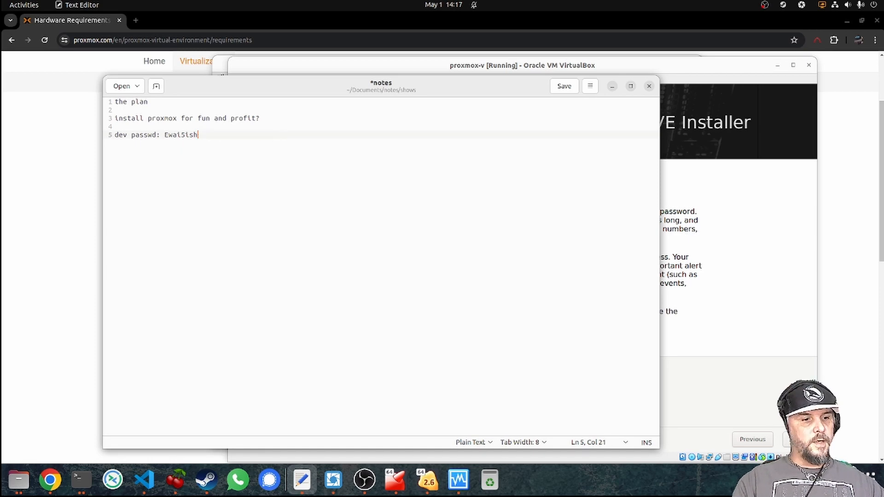
text(!)
click(714, 282)
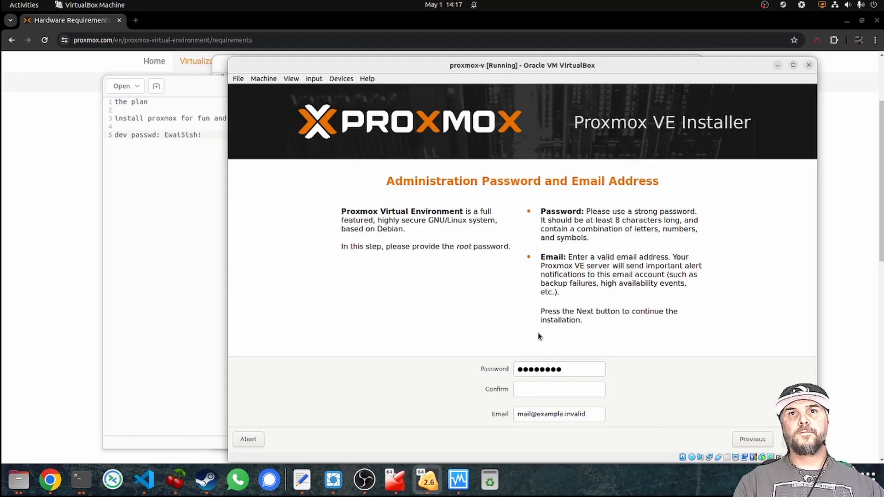
click(576, 368)
key(Tab)
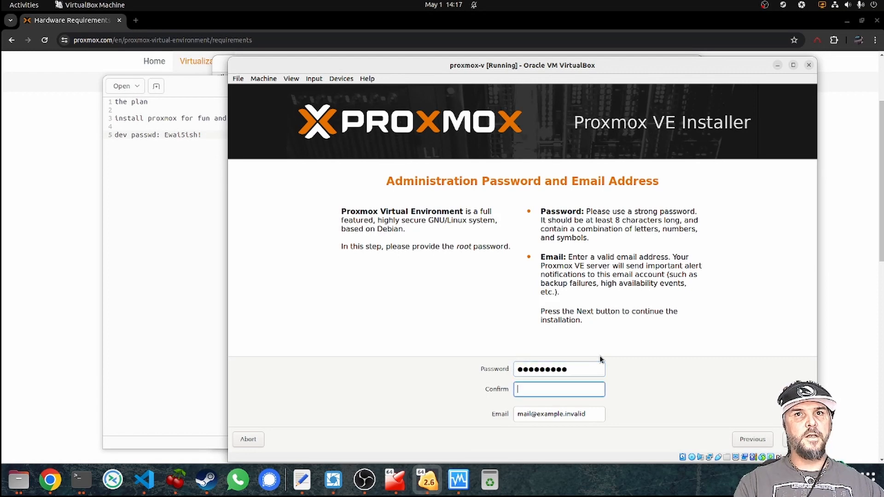
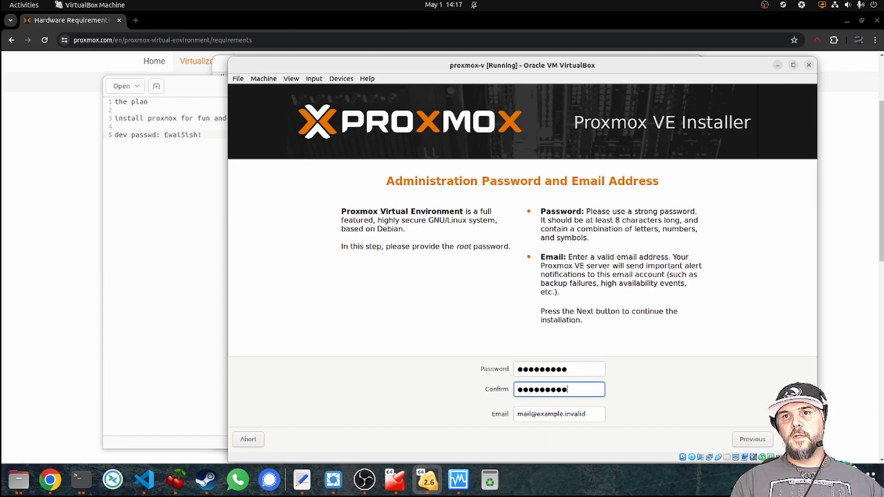
key(Return)
Dismiss the invalid-email warning, edit the email address to pass validation, and advance.
click(523, 289)
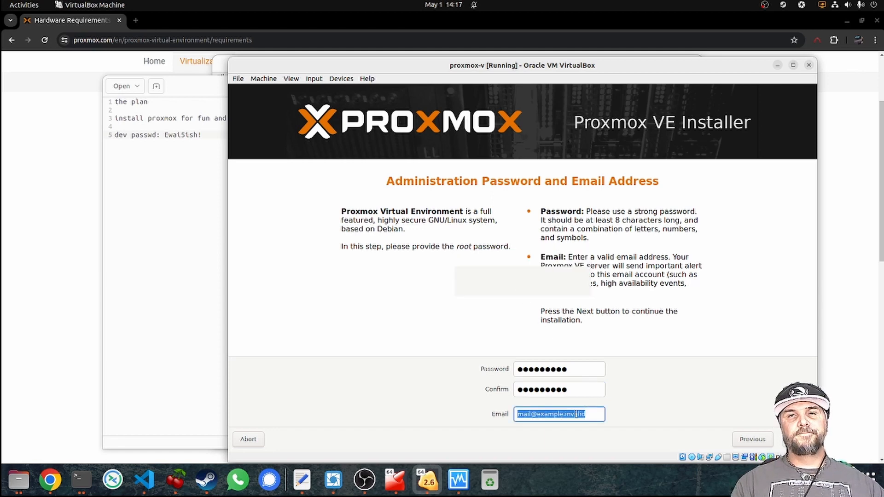
click(590, 416)
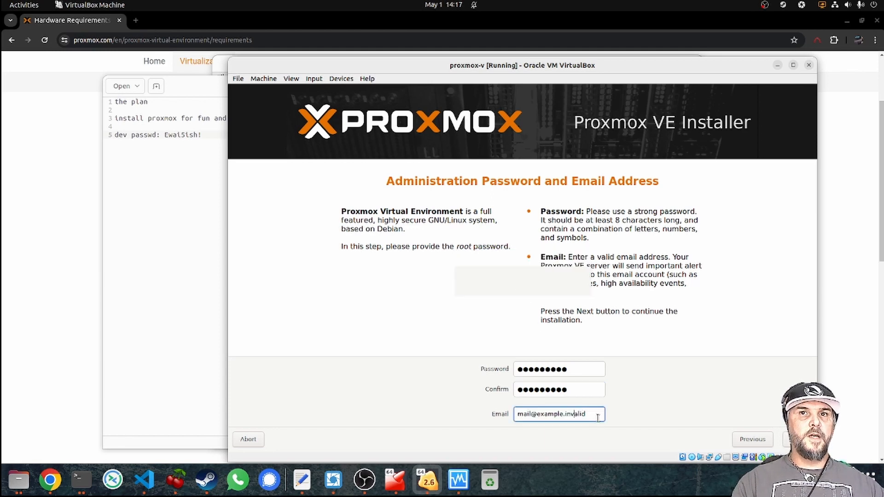
key(BackSpace)
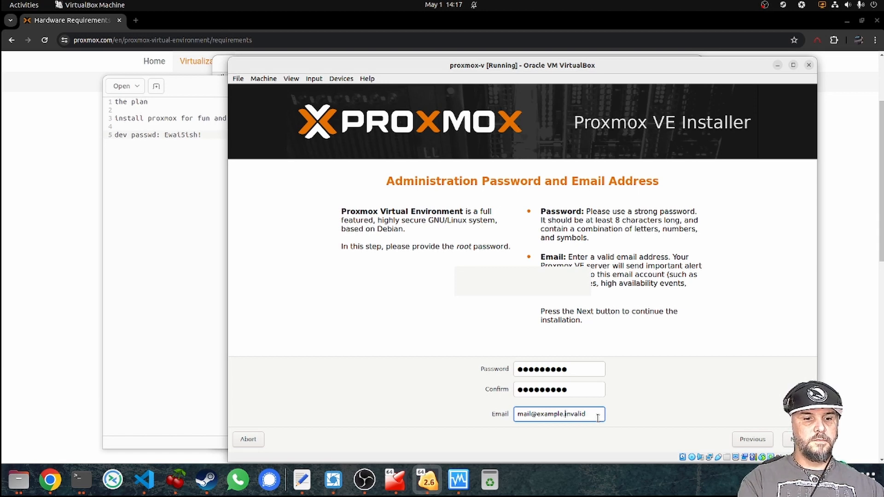
text(not)
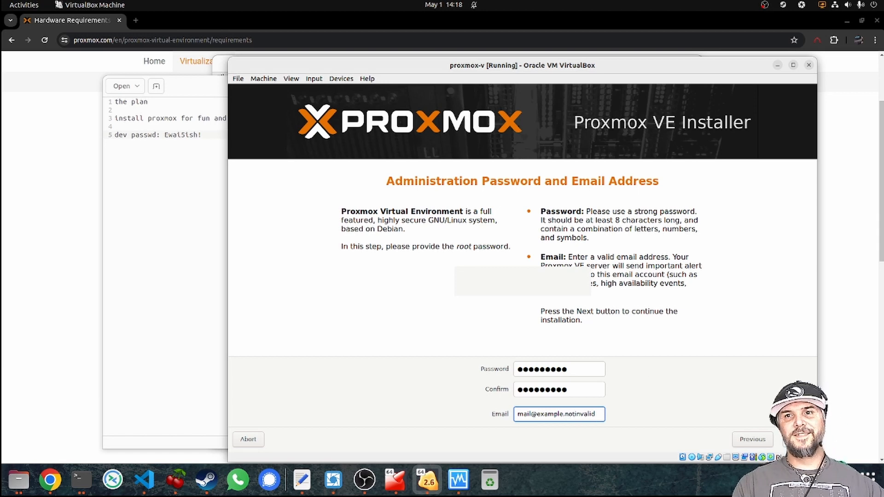
key(Return)
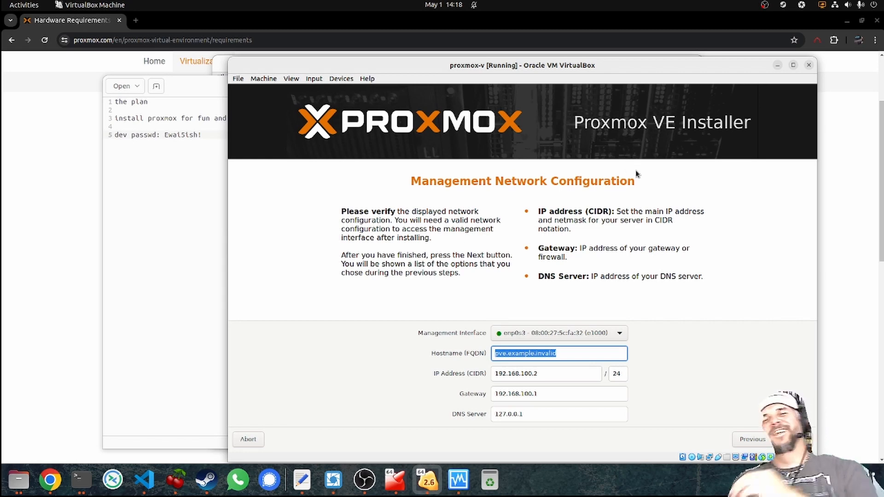
click(612, 337)
click(612, 338)
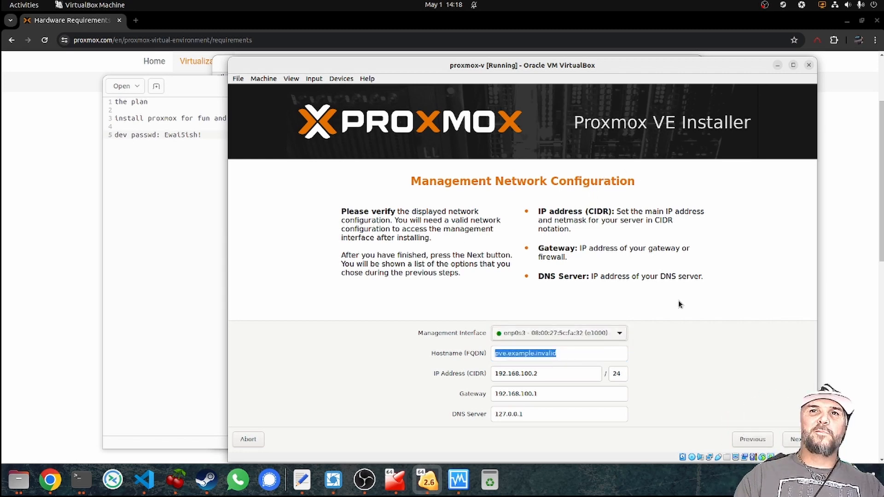